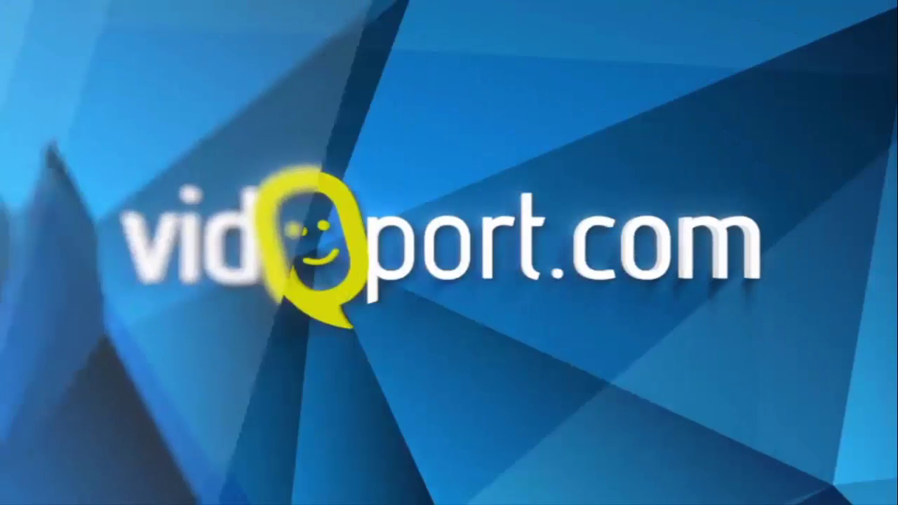
# Enter the label 'Günlük Toplam' in C3 on the Kasa sheet
pyautogui.click(176, 182)
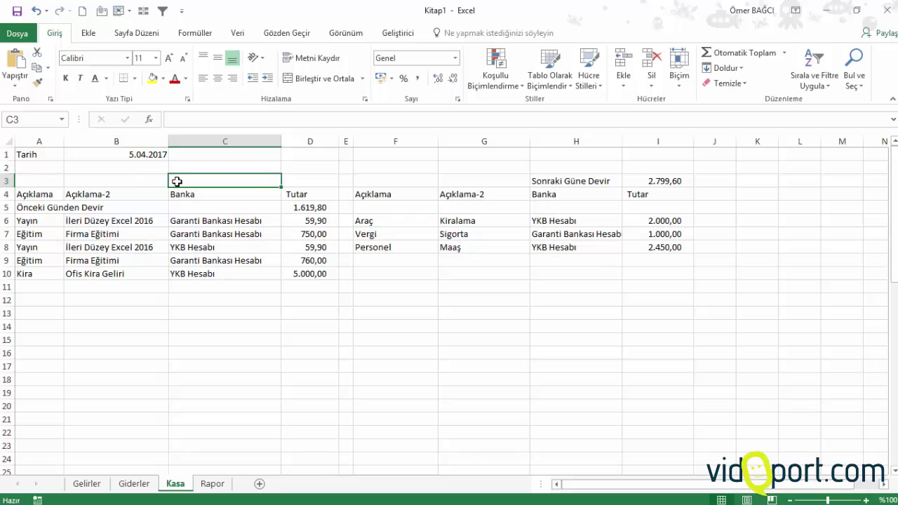
pyautogui.write('Günlük Toplam')
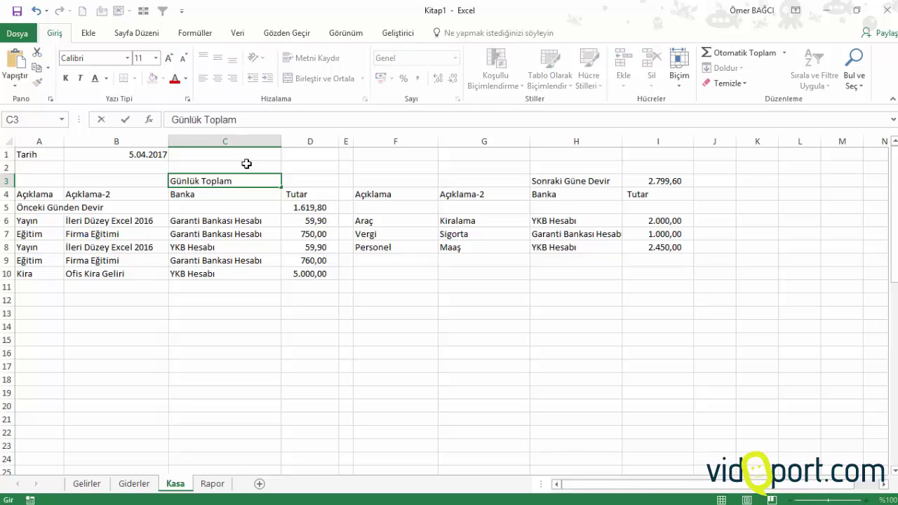
pyautogui.click(309, 181)
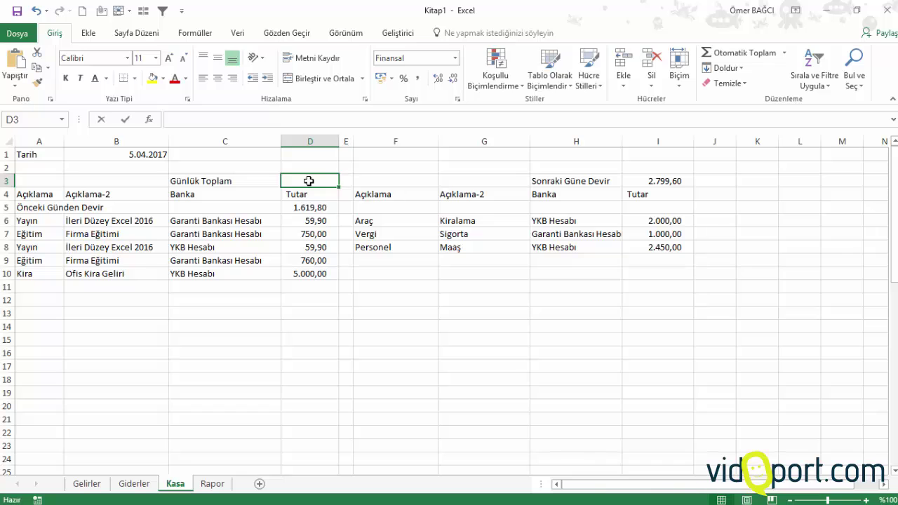
# Total D5:D56 in D3 with =TOPLA, then review the D3 and I3 formulas
pyautogui.write('=topla')
pyautogui.press('Tab')
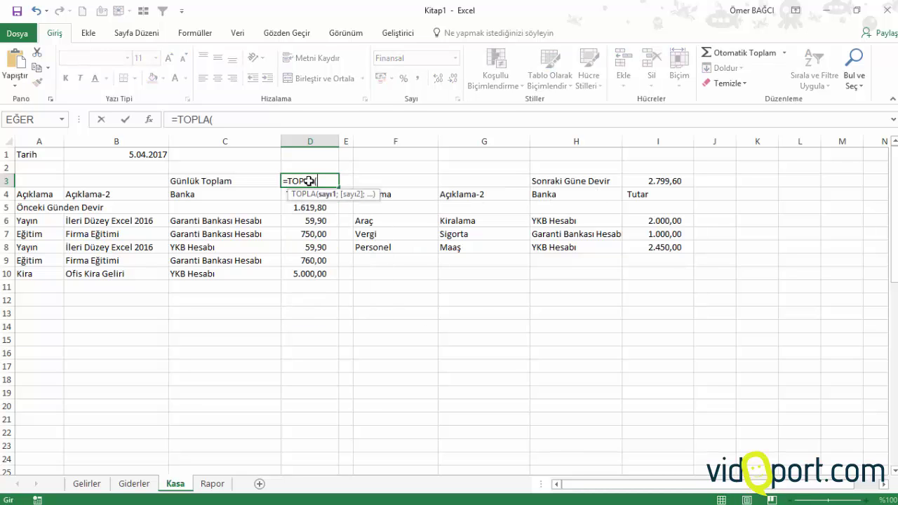
pyautogui.click(315, 221)
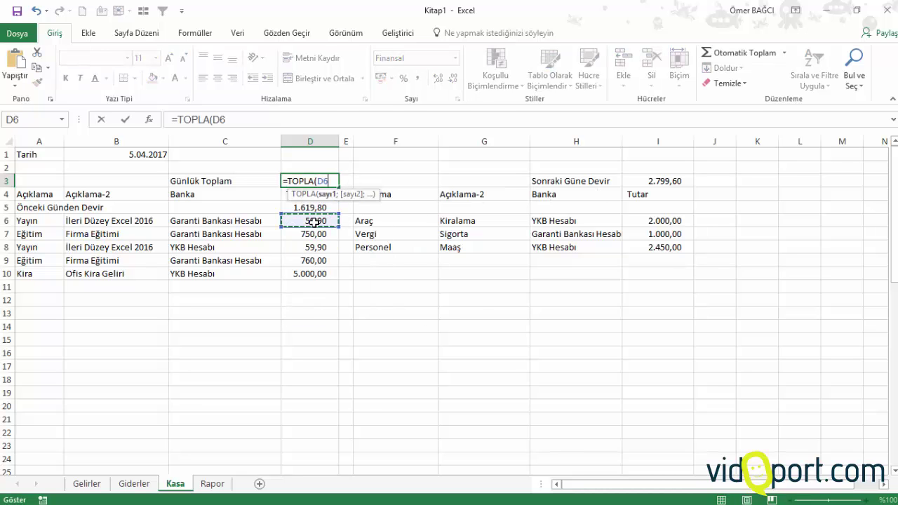
pyautogui.click(317, 208)
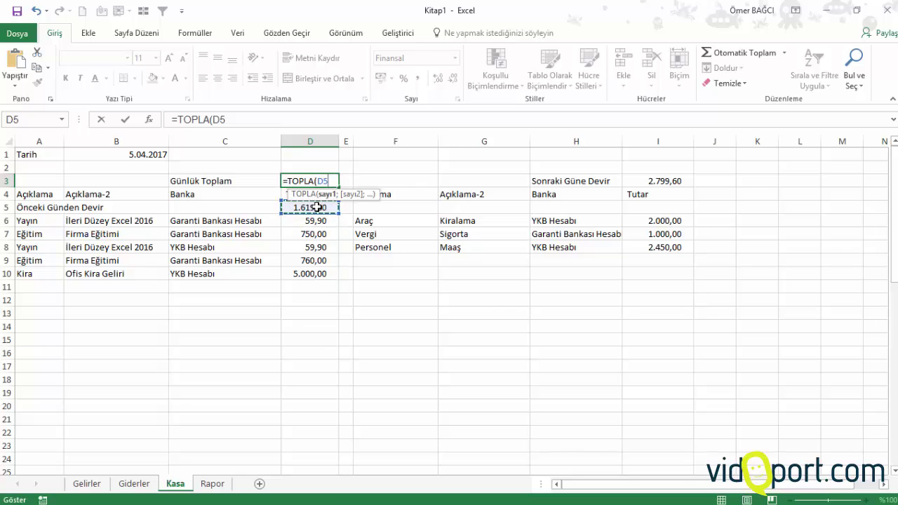
pyautogui.press('F8')
pyautogui.write(':D56')
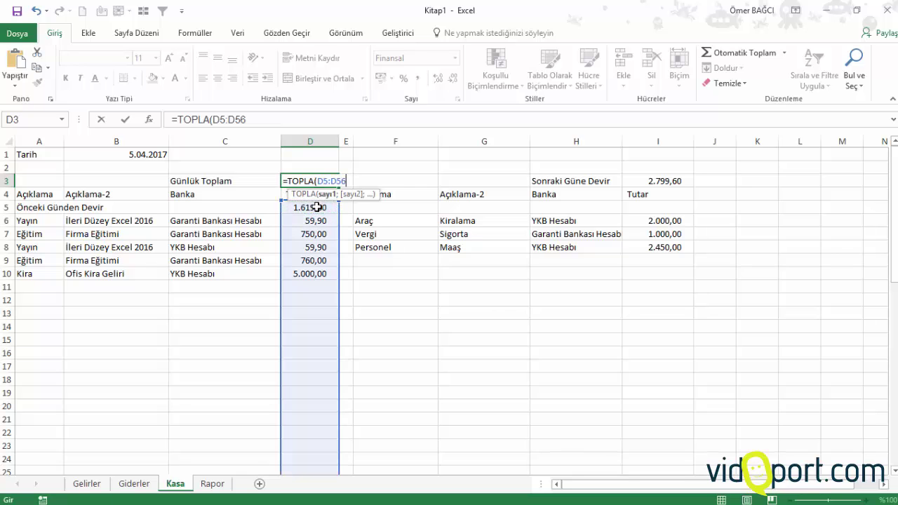
pyautogui.press('Return')
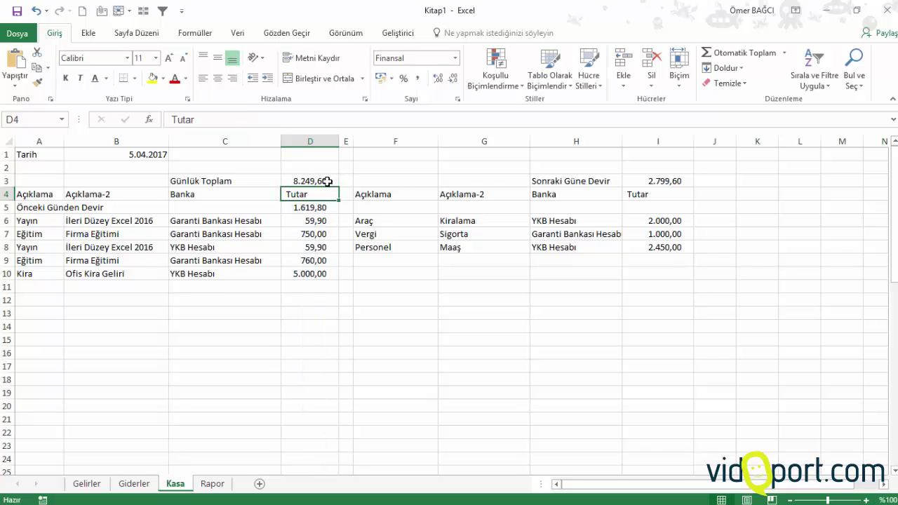
pyautogui.click(327, 182)
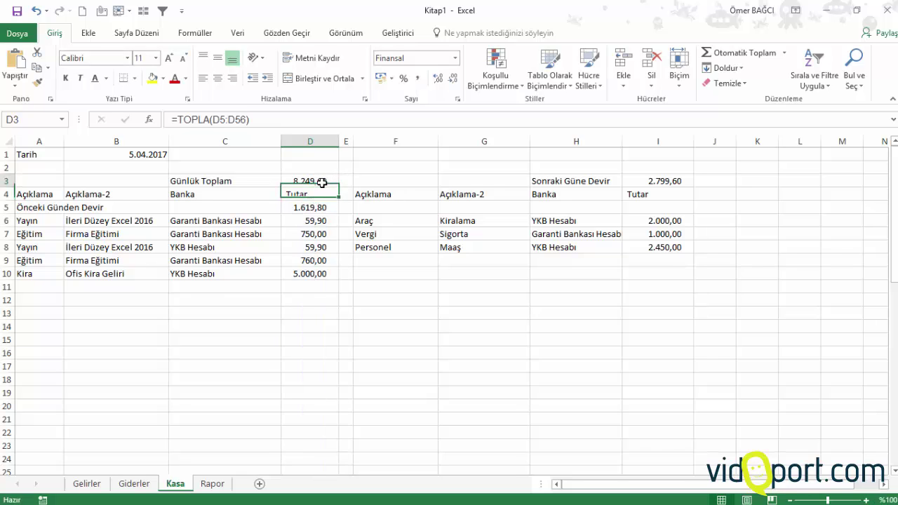
pyautogui.click(665, 180)
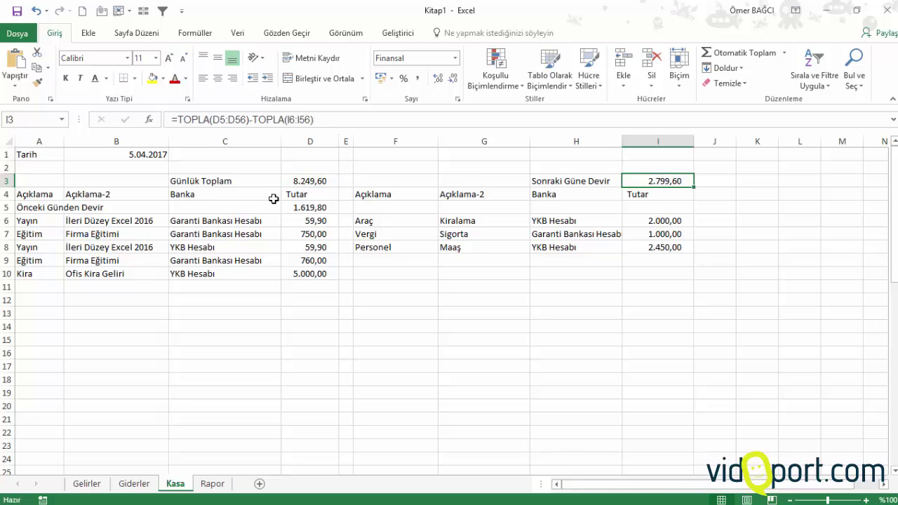
# Check the bank balance formulas on the Rapor sheet, including YKB Hesabı
pyautogui.click(212, 484)
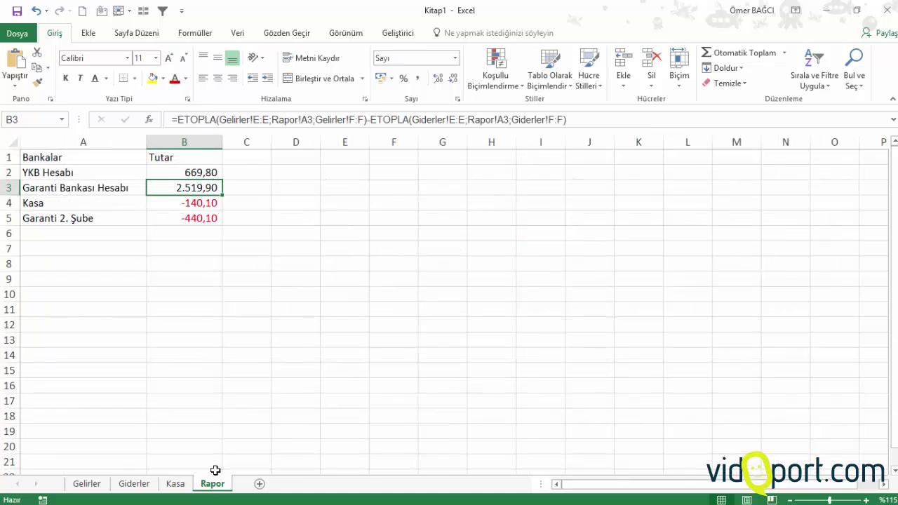
pyautogui.click(94, 172)
pyautogui.click(172, 169)
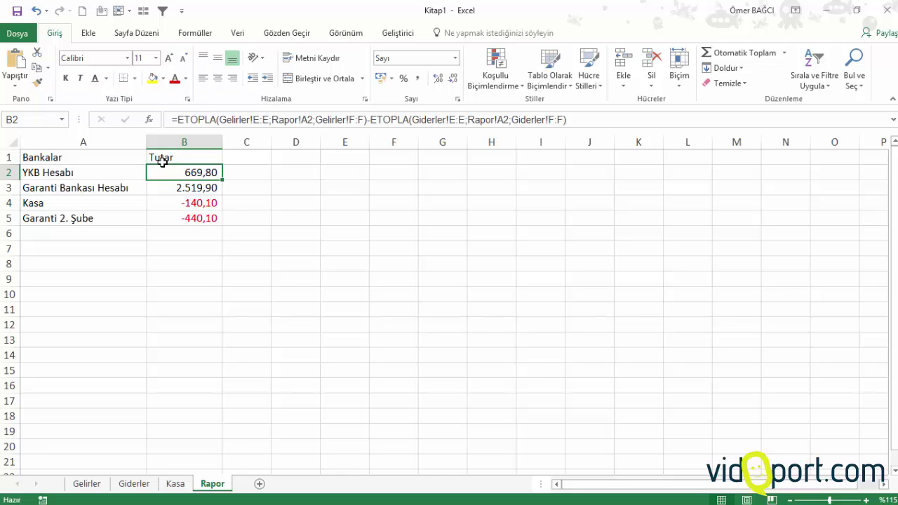
# Narrow Gelirler helper column A and inspect its A2 and A3 date-key formulas
pyautogui.click(87, 484)
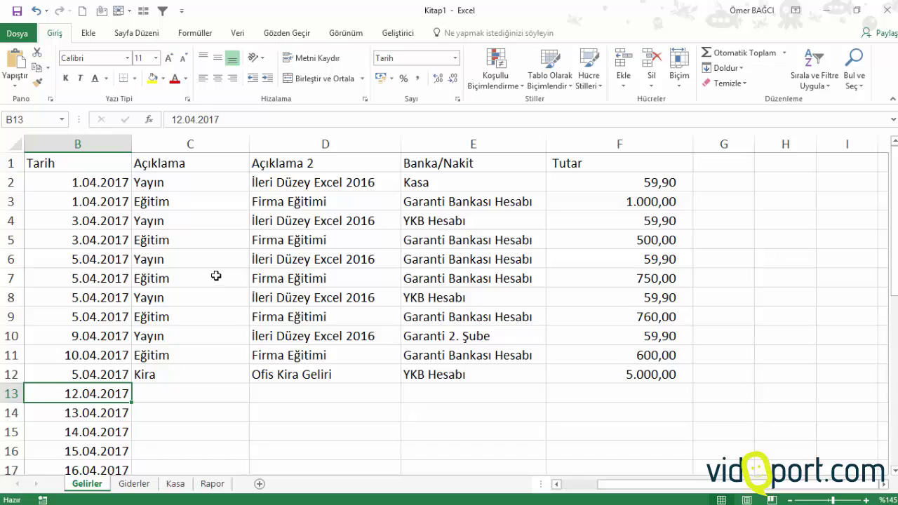
pyautogui.keyDown('ctrl'); pyautogui.scroll(-1, 216, 276); pyautogui.keyUp('ctrl')
pyautogui.keyDown('ctrl'); pyautogui.scroll(-1, 219, 270); pyautogui.keyUp('ctrl')
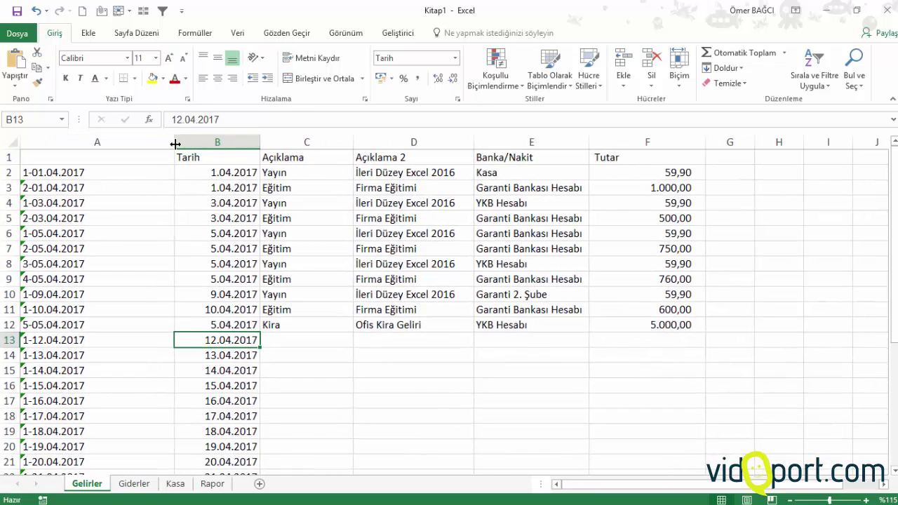
pyautogui.moveTo(176, 144); pyautogui.dragTo(110, 143)
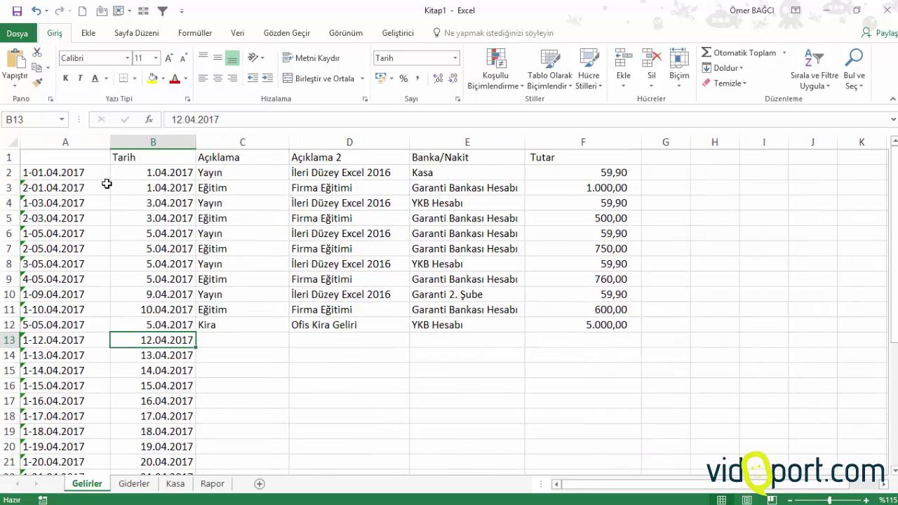
pyautogui.click(106, 184)
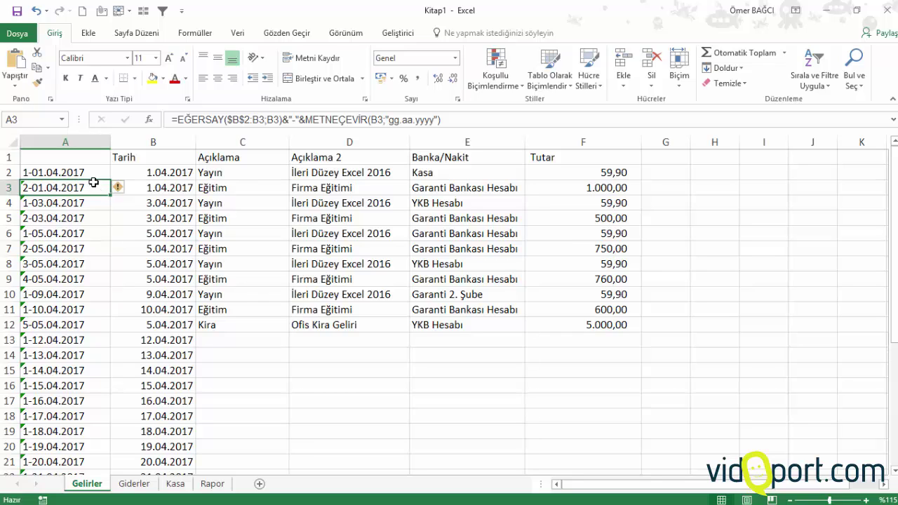
pyautogui.click(84, 167)
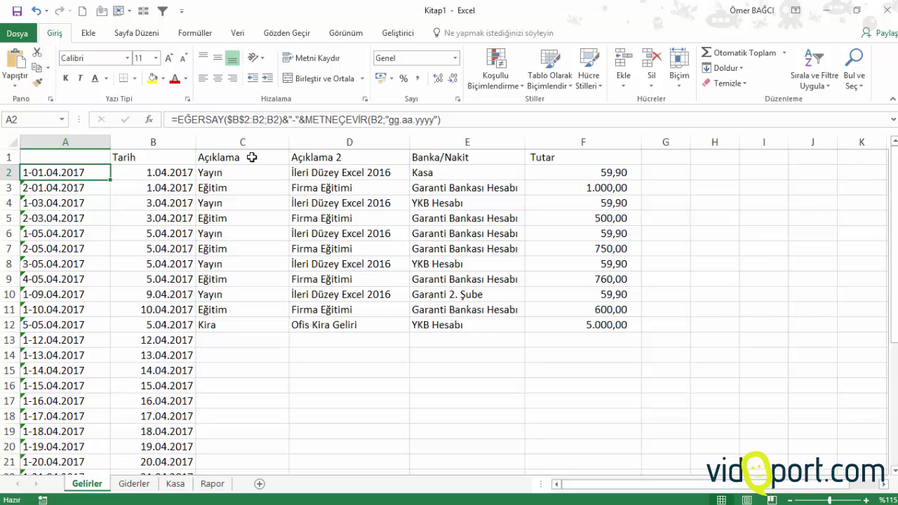
# Apply the green İyi cell style to the header cells B1:F1
pyautogui.click(170, 162)
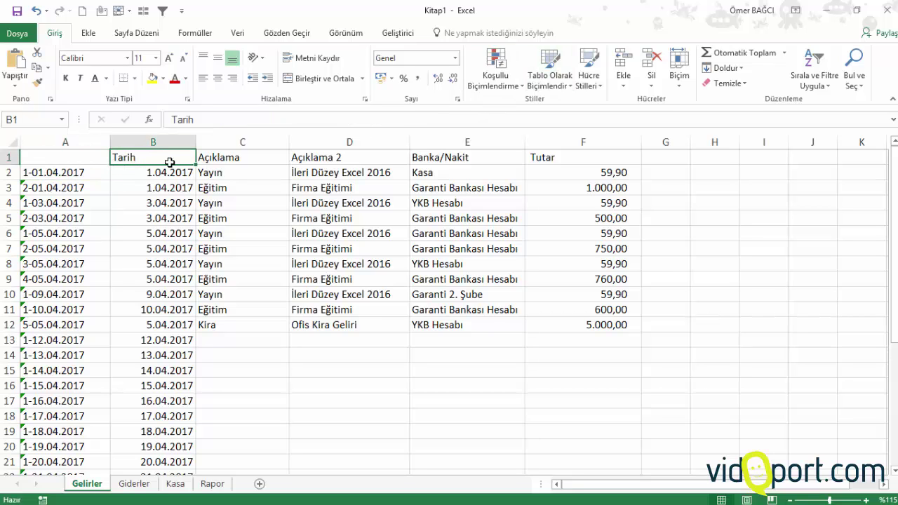
pyautogui.moveTo(170, 162); pyautogui.dragTo(568, 156)
pyautogui.click(588, 81)
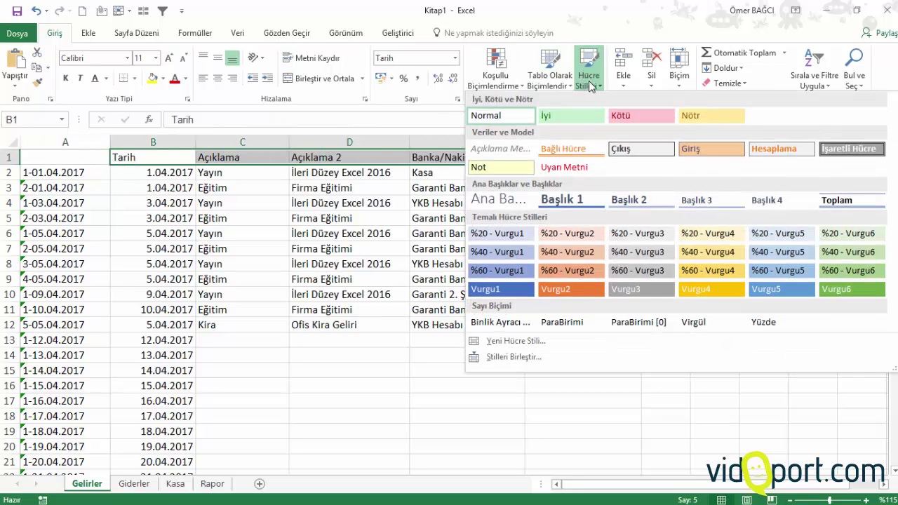
pyautogui.click(563, 115)
pyautogui.click(231, 202)
# Select the Gelirler table range B1:F35
pyautogui.moveTo(180, 165); pyautogui.dragTo(623, 430)
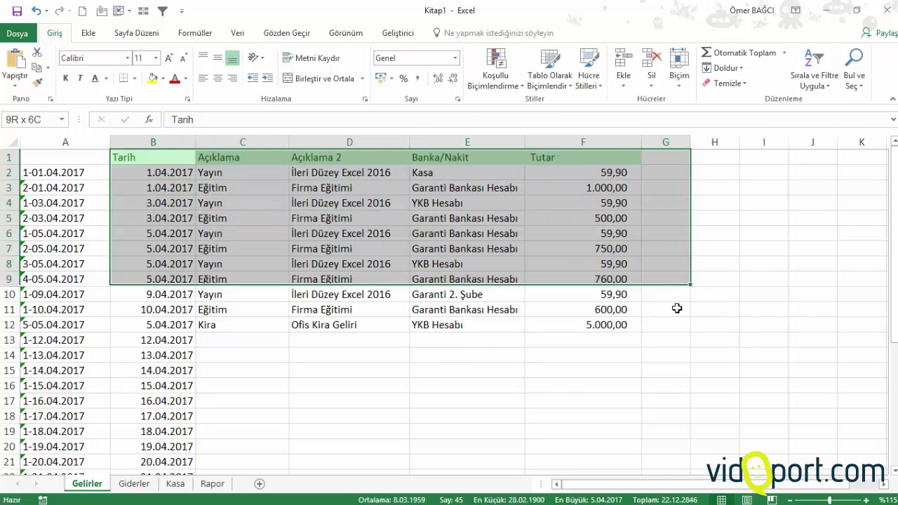
pyautogui.moveTo(624, 499); pyautogui.dragTo(621, 464)
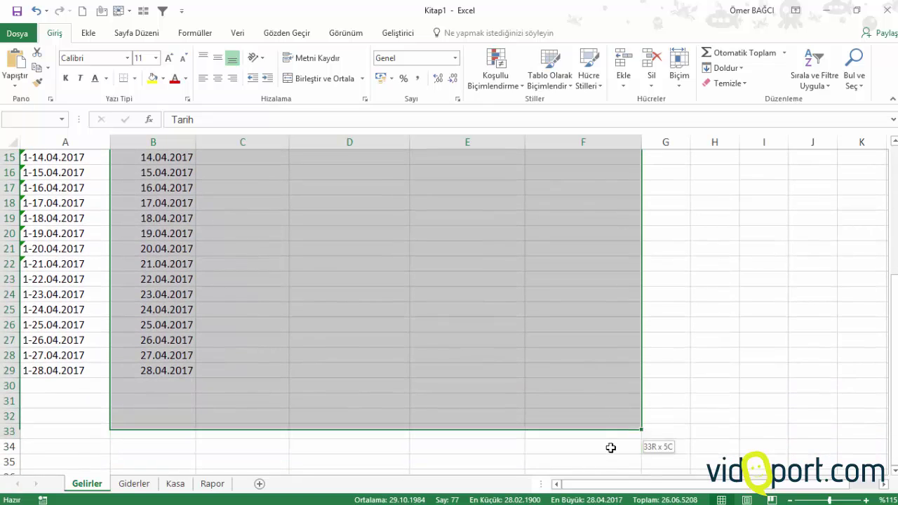
pyautogui.moveTo(622, 464); pyautogui.dragTo(612, 460)
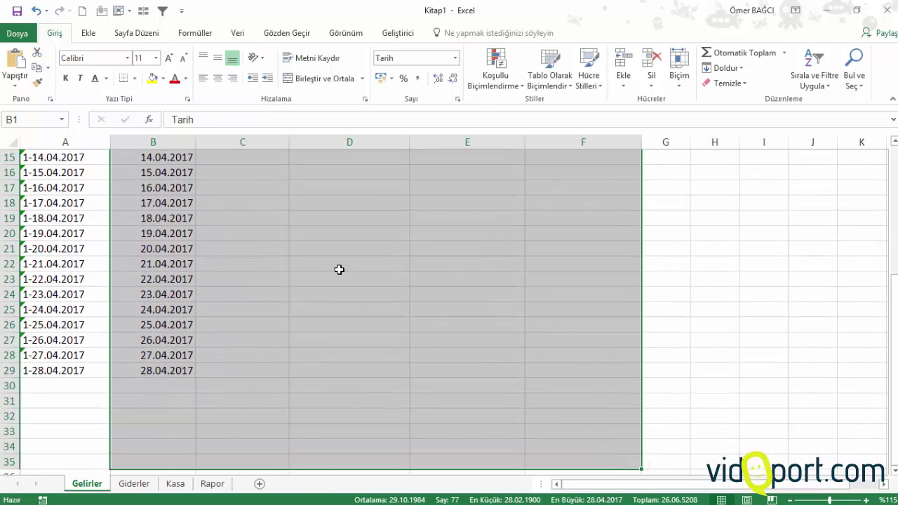
# Add top, inside-horizontal and bottom borders to B1:F35 through Hücreleri Biçimlendir
pyautogui.rightClick(339, 269)
pyautogui.click(385, 444)
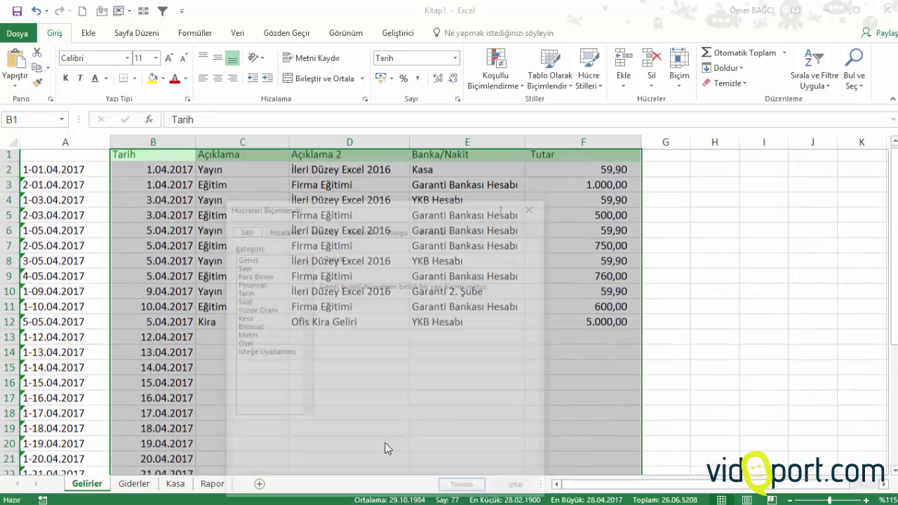
pyautogui.click(362, 230)
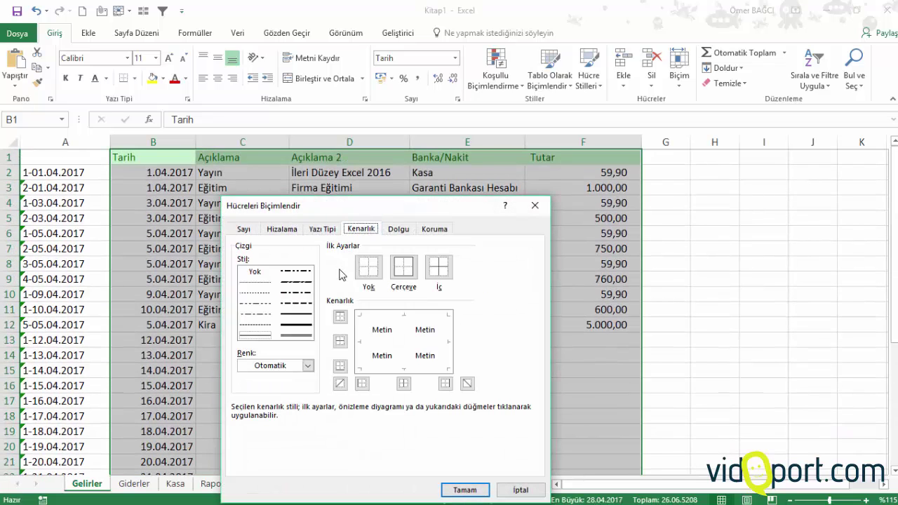
pyautogui.click(340, 316)
pyautogui.click(340, 342)
pyautogui.click(339, 366)
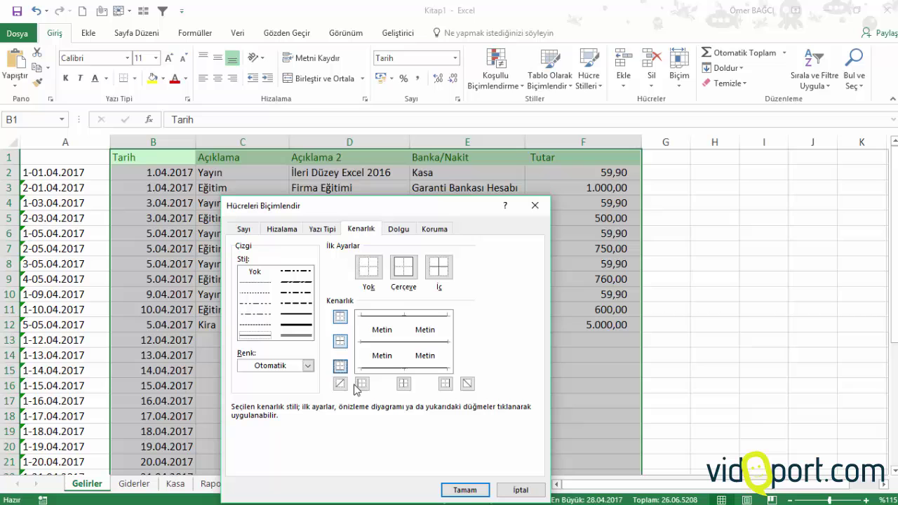
pyautogui.click(464, 490)
pyautogui.click(476, 188)
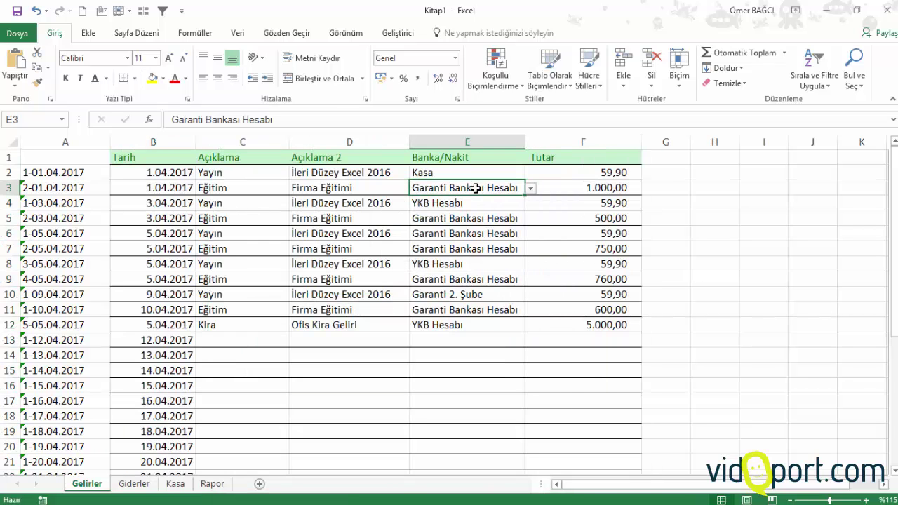
# Narrow helper column A further and check its formulas and the C6 and E11 entries
pyautogui.rightClick(98, 142)
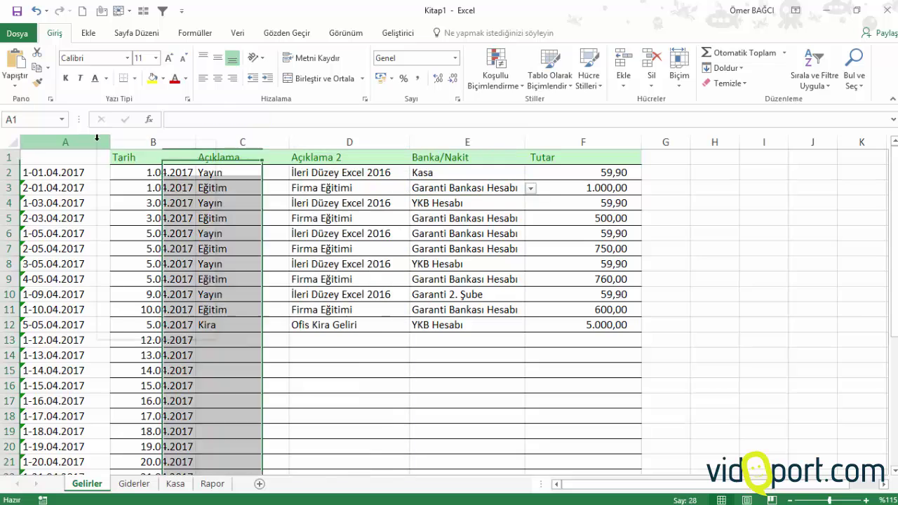
pyautogui.press('Escape')
pyautogui.click(56, 279)
pyautogui.moveTo(56, 203); pyautogui.dragTo(57, 372)
pyautogui.click(71, 310)
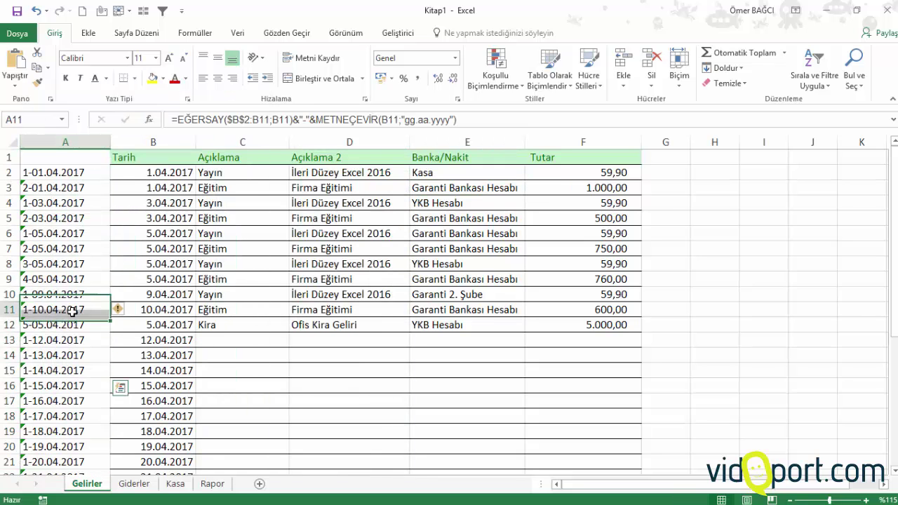
pyautogui.moveTo(111, 148); pyautogui.dragTo(90, 147)
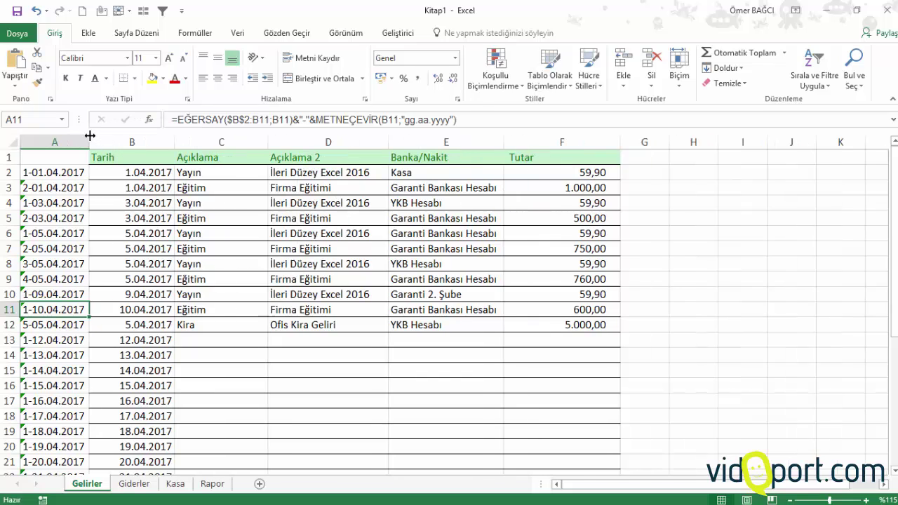
pyautogui.click(172, 233)
pyautogui.click(466, 310)
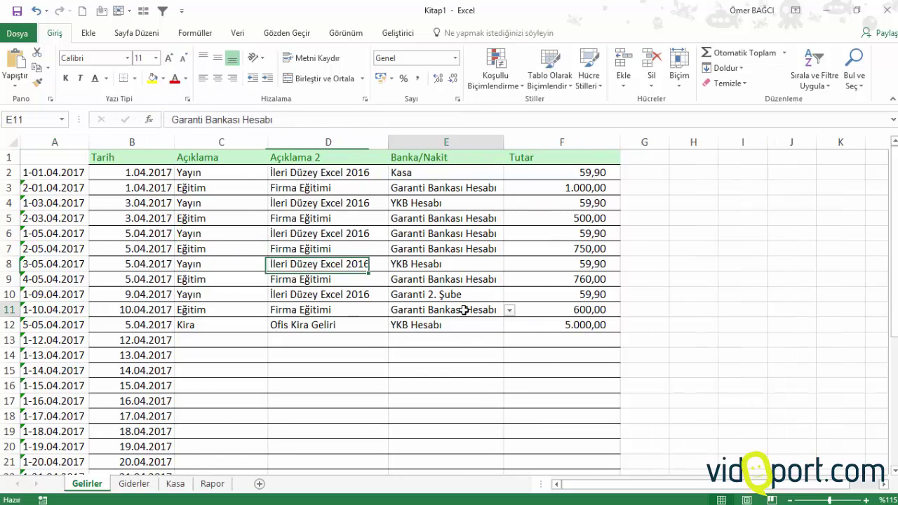
# Turn off sheet gridlines and hide helper column A with Gizle
pyautogui.click(361, 34)
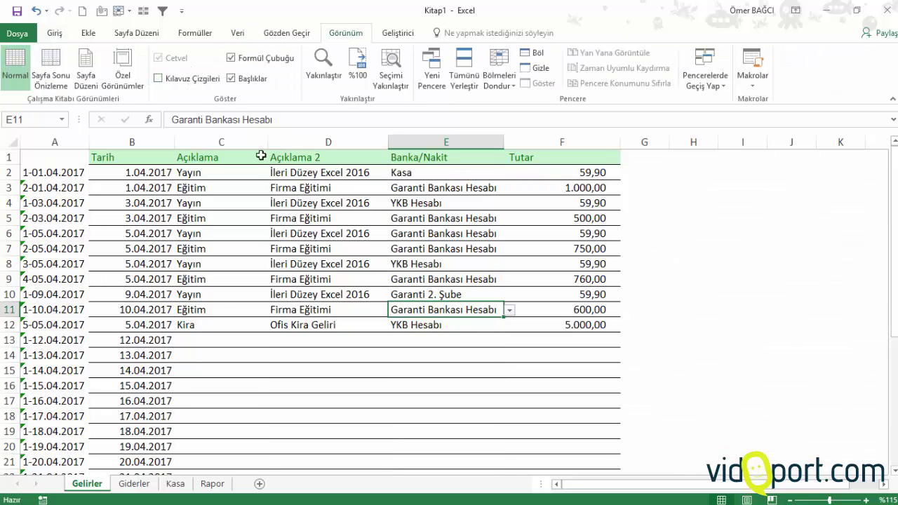
pyautogui.click(210, 264)
pyautogui.rightClick(58, 143)
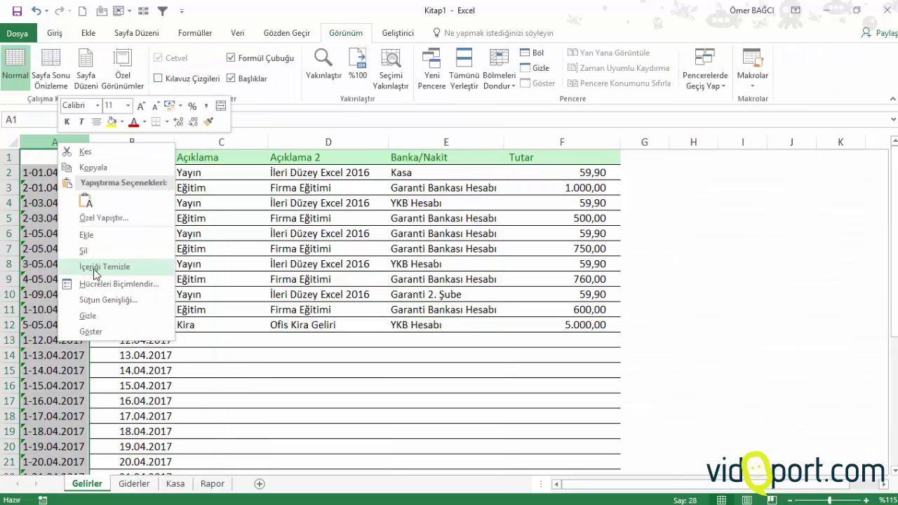
pyautogui.click(88, 315)
pyautogui.click(210, 249)
pyautogui.click(88, 179)
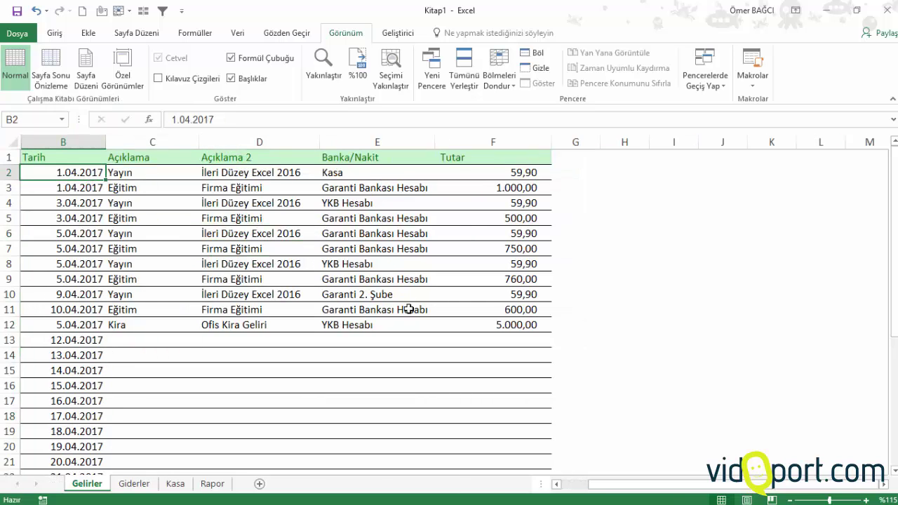
# Hide helper column A on the Giderler sheet
pyautogui.click(134, 484)
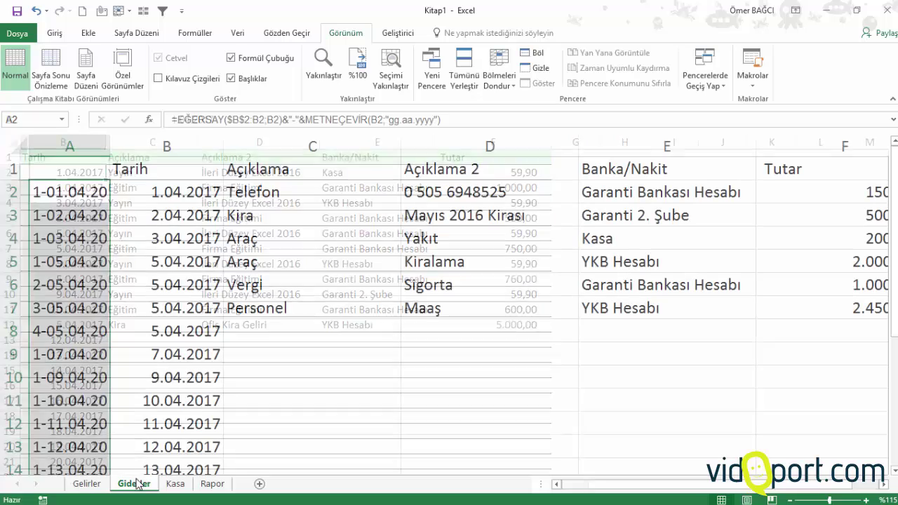
pyautogui.click(84, 146)
pyautogui.rightClick(87, 148)
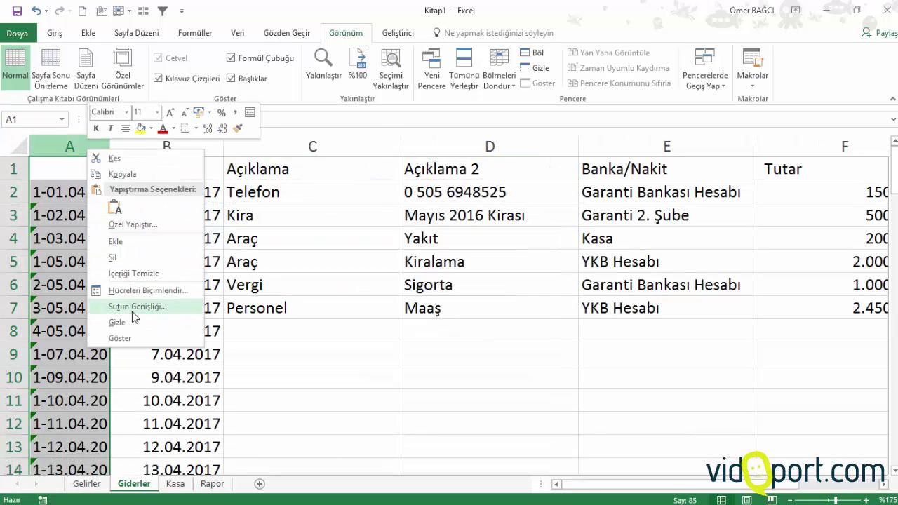
pyautogui.click(117, 322)
# Add top, inside-horizontal and bottom borders to the Giderler table B1:F54
pyautogui.scroll(-5, 280, 197)
pyautogui.scroll(-1, 280, 197)
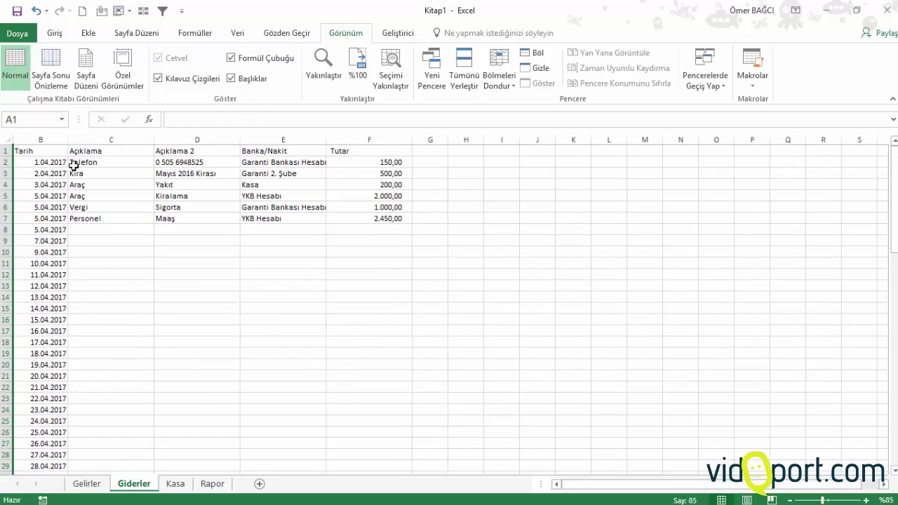
pyautogui.moveTo(54, 150)
pyautogui.mouseDown()
pyautogui.moveTo(410, 499)
pyautogui.moveTo(397, 425)
pyautogui.moveTo(401, 467)
pyautogui.mouseUp()
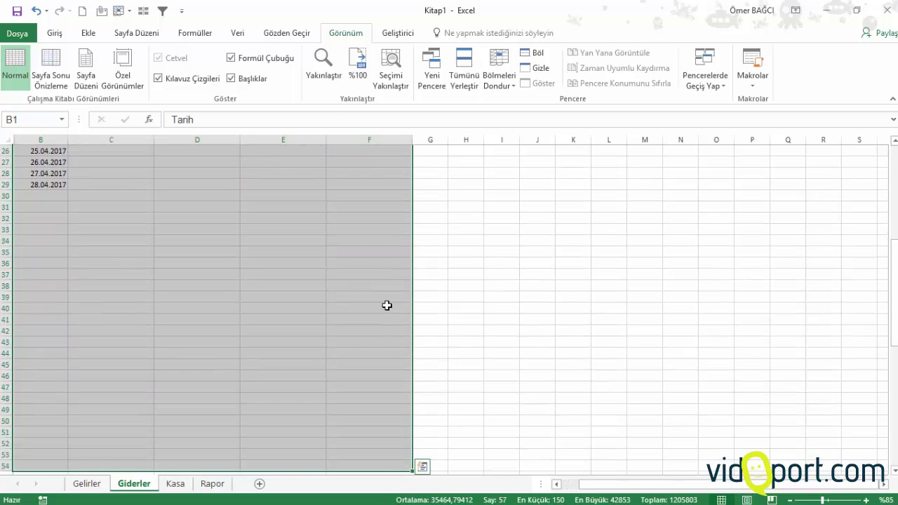
pyautogui.rightClick(215, 204)
pyautogui.click(285, 427)
pyautogui.click(238, 316)
pyautogui.click(239, 341)
pyautogui.click(239, 365)
pyautogui.click(370, 488)
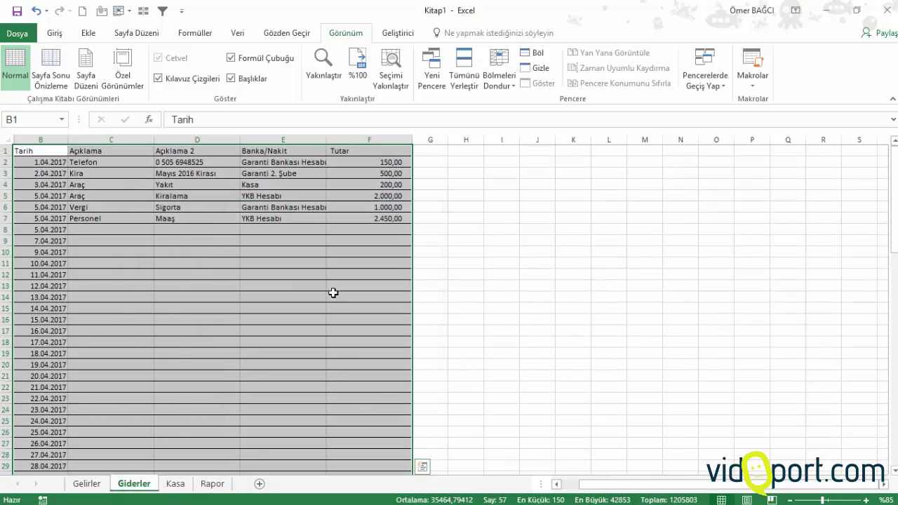
# Turn off Kılavuz Çizgileri gridlines on the Giderler sheet
pyautogui.click(181, 78)
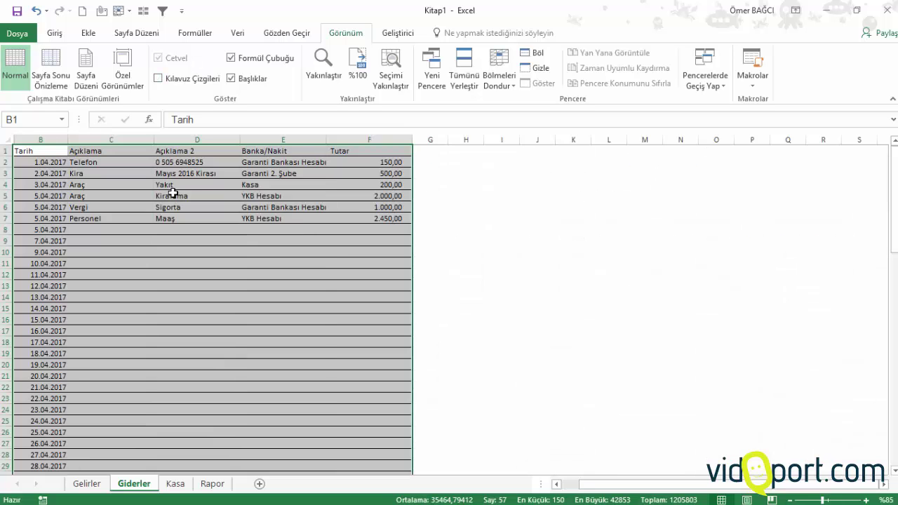
pyautogui.click(168, 196)
pyautogui.click(166, 251)
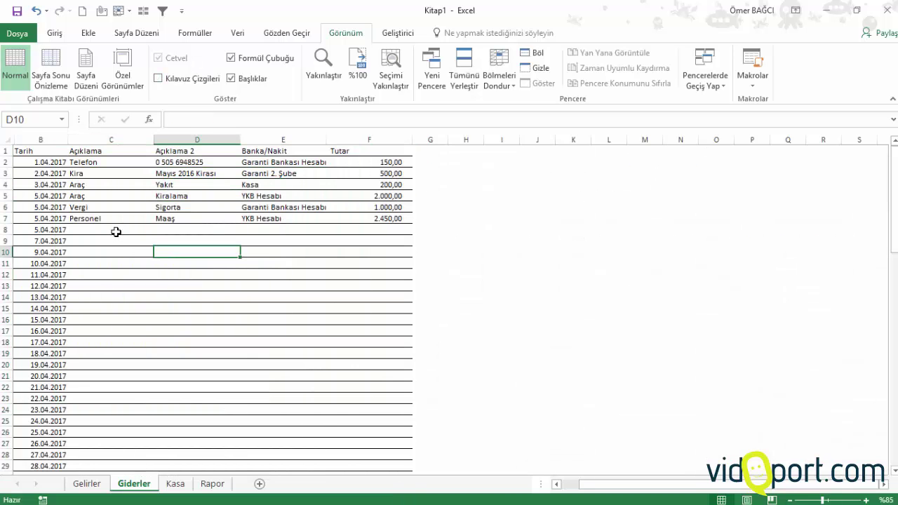
pyautogui.click(89, 232)
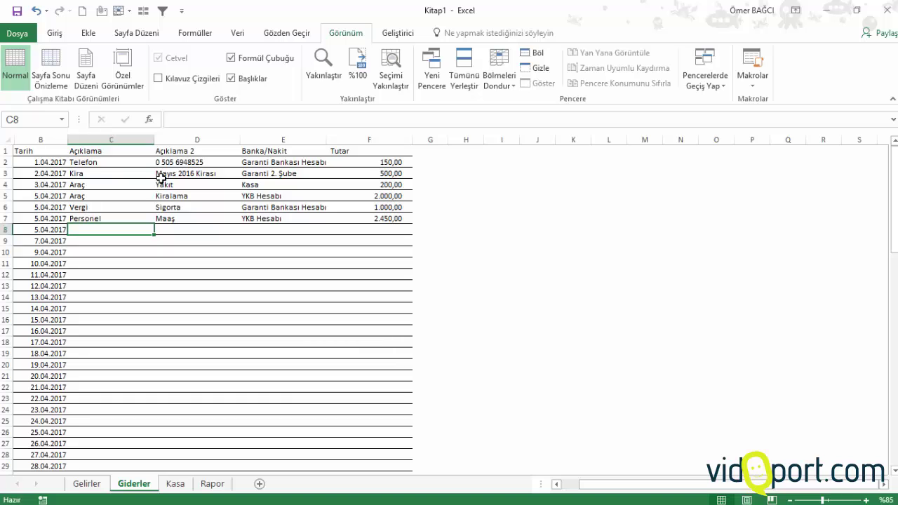
# Style the Giderler headers Tarih through Tutar (B1:F1) with %60 - Vurgu2
pyautogui.click(306, 180)
pyautogui.moveTo(47, 151); pyautogui.dragTo(360, 151)
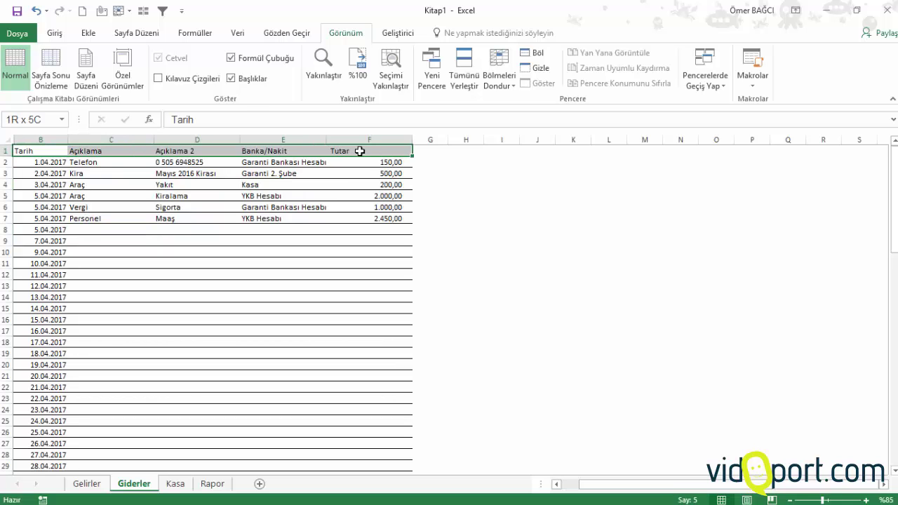
pyautogui.click(55, 33)
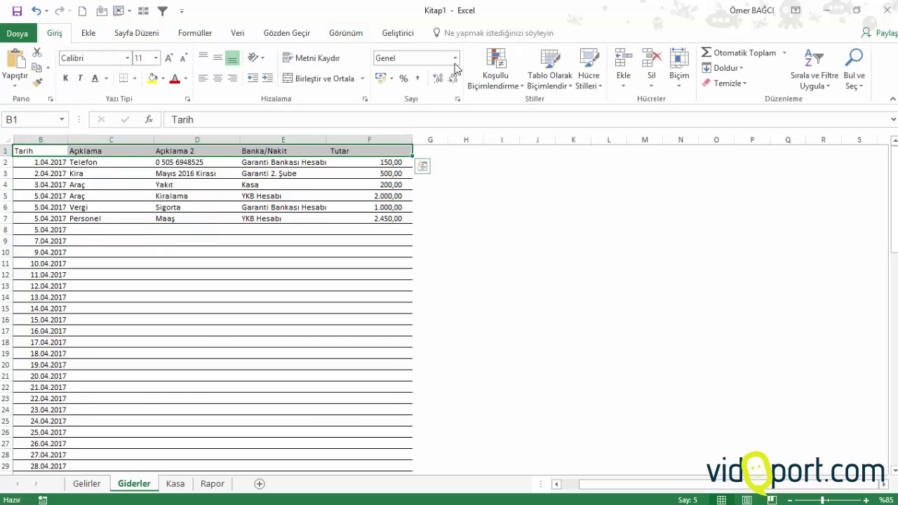
pyautogui.click(589, 75)
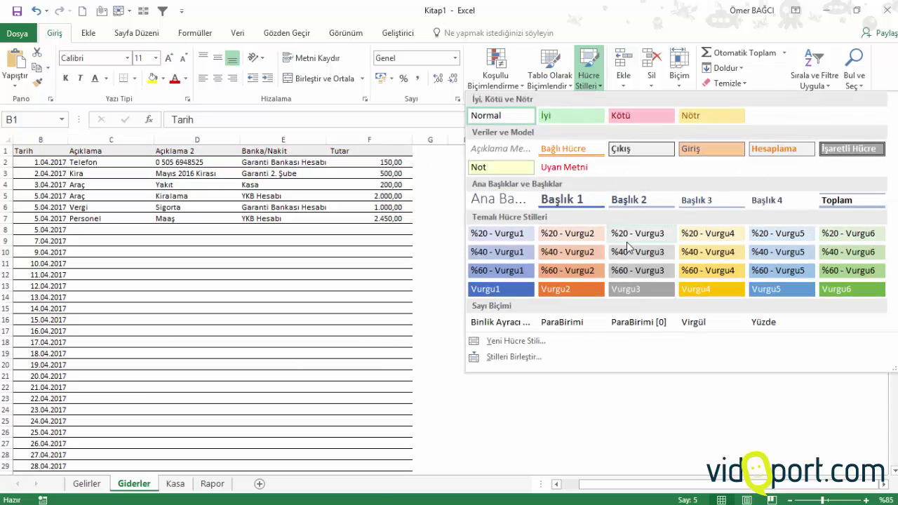
pyautogui.click(576, 270)
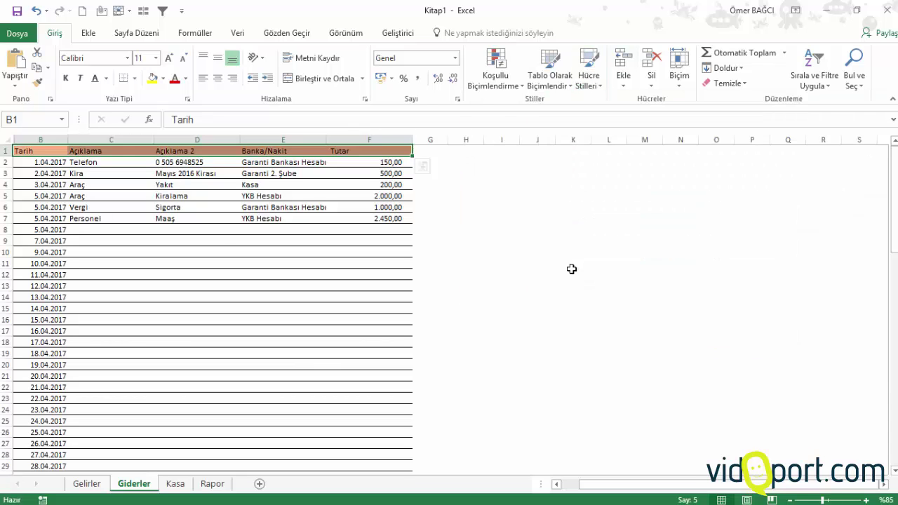
pyautogui.click(214, 230)
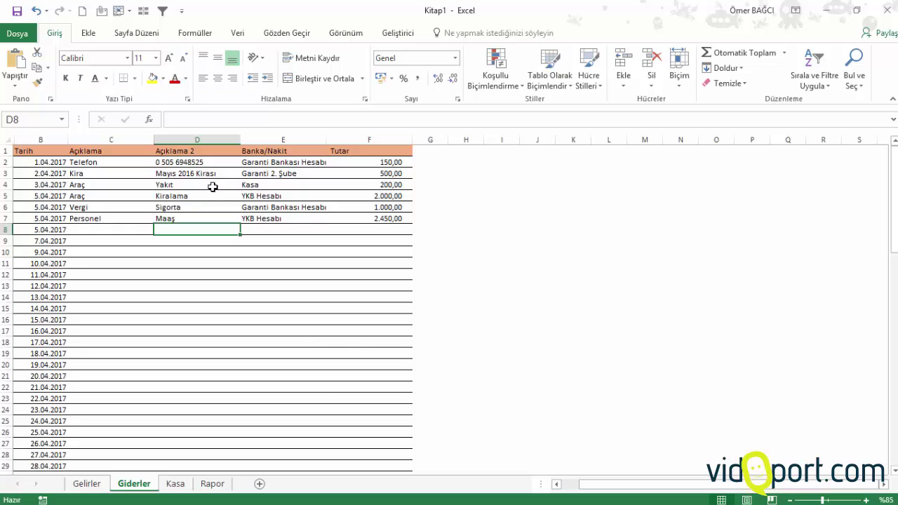
# On Kasa, apply the %20 - Vurgu5 style to header rows A4:D4 and F4:I4
pyautogui.click(176, 483)
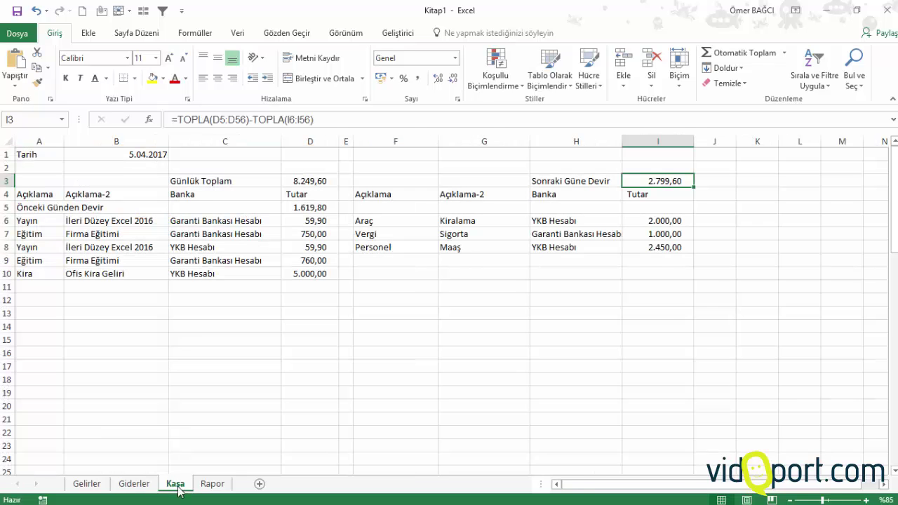
pyautogui.click(209, 222)
pyautogui.moveTo(44, 194); pyautogui.dragTo(287, 195)
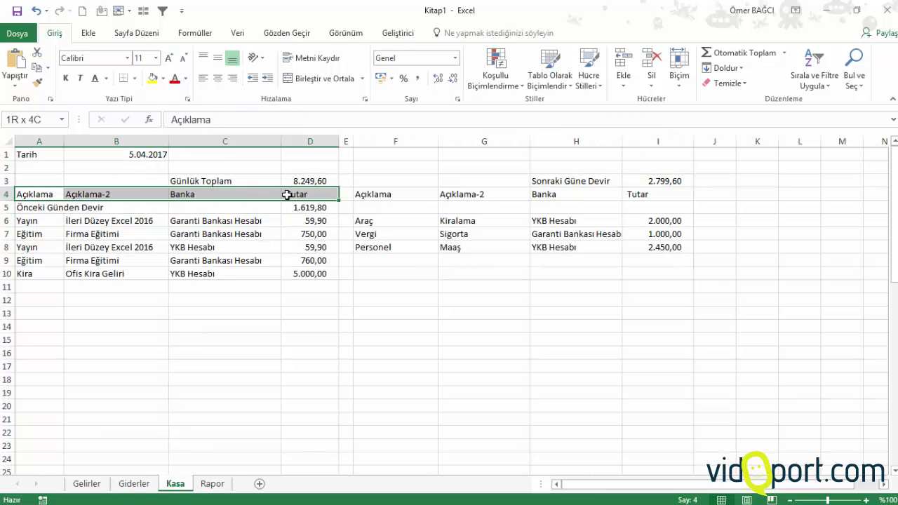
pyautogui.keyDown('ctrl'); pyautogui.moveTo(368, 195); pyautogui.dragTo(623, 195); pyautogui.keyUp('ctrl')
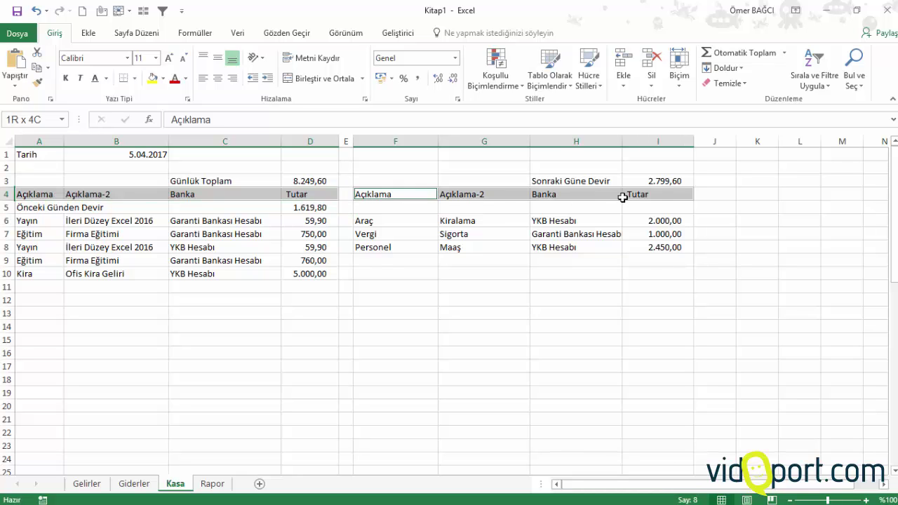
pyautogui.click(590, 75)
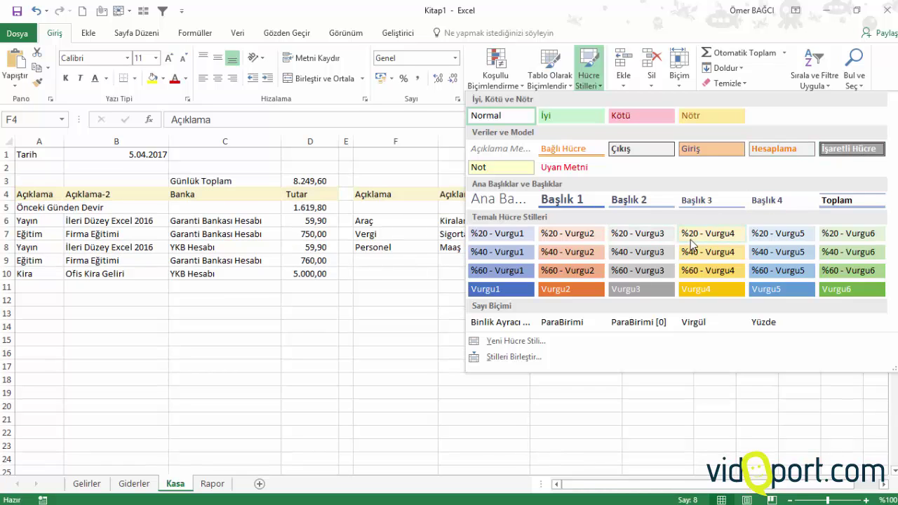
pyautogui.click(783, 239)
# Give the Tarih cell A1 the orange Giriş cell style
pyautogui.click(330, 275)
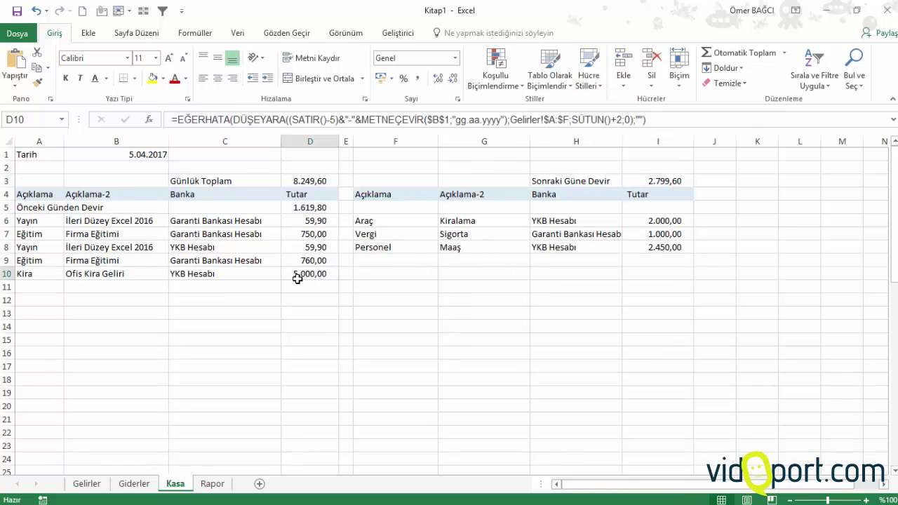
pyautogui.click(23, 199)
pyautogui.moveTo(99, 203); pyautogui.dragTo(309, 418)
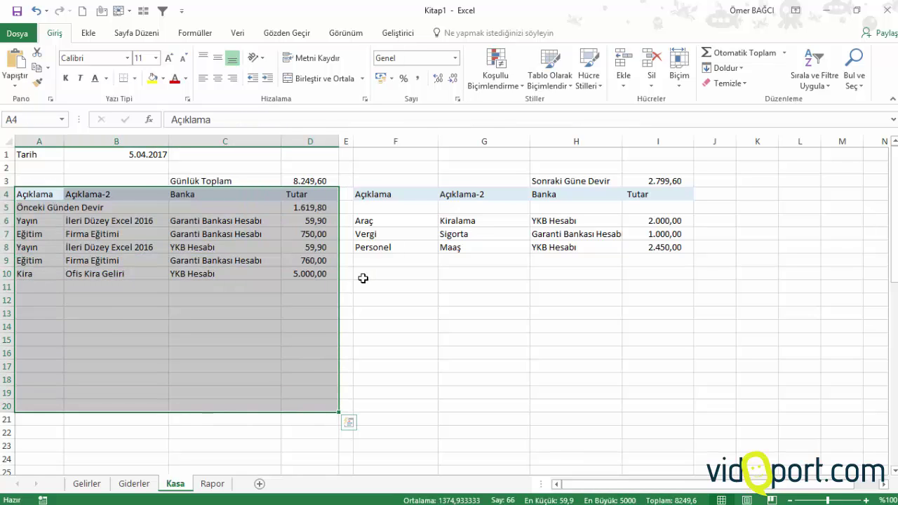
pyautogui.moveTo(373, 268); pyautogui.dragTo(500, 338)
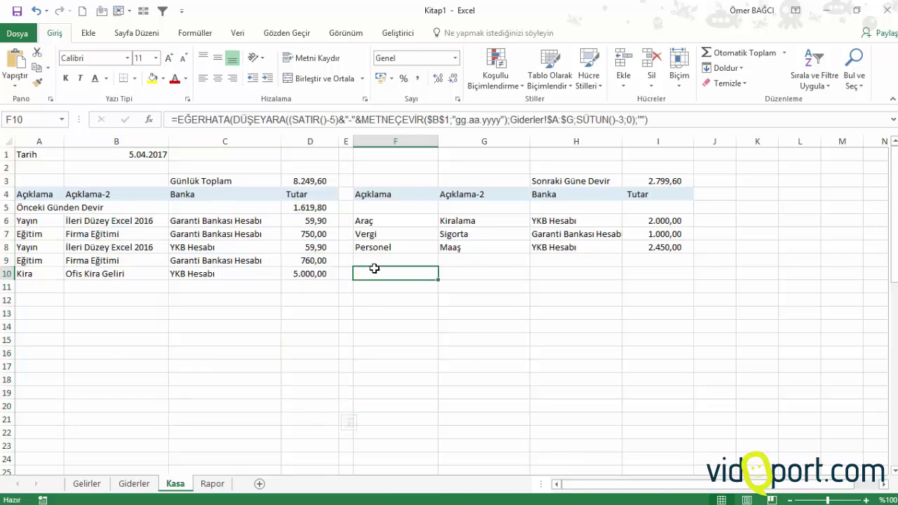
pyautogui.click(42, 156)
pyautogui.click(586, 76)
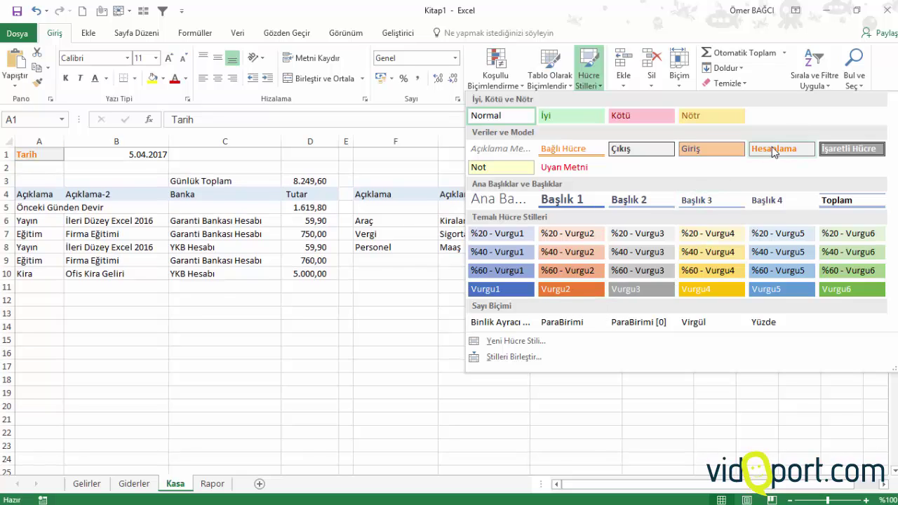
pyautogui.click(726, 151)
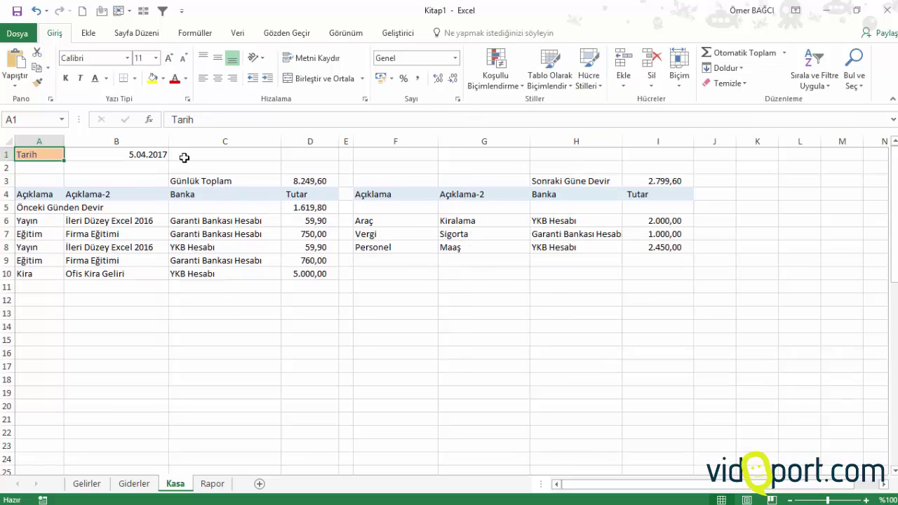
# Narrow columns F and G on the Kasa sheet
pyautogui.click(87, 205)
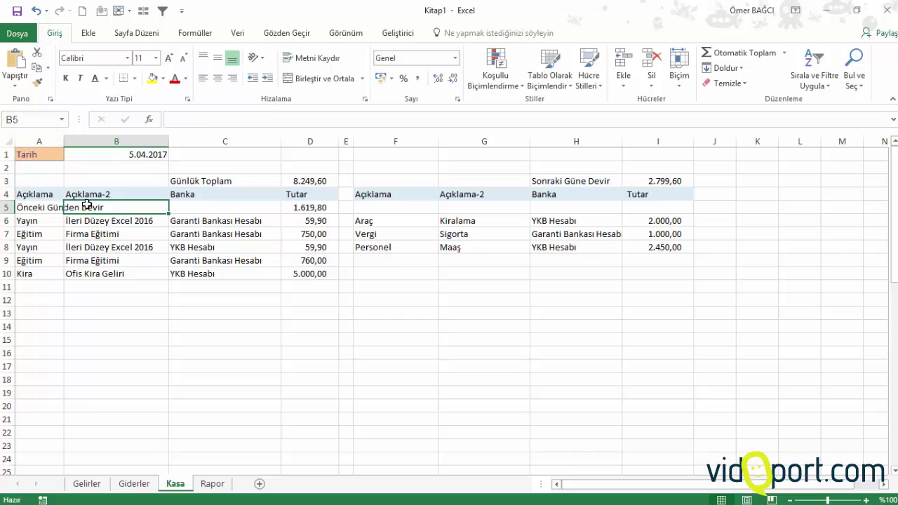
pyautogui.click(20, 209)
pyautogui.click(250, 205)
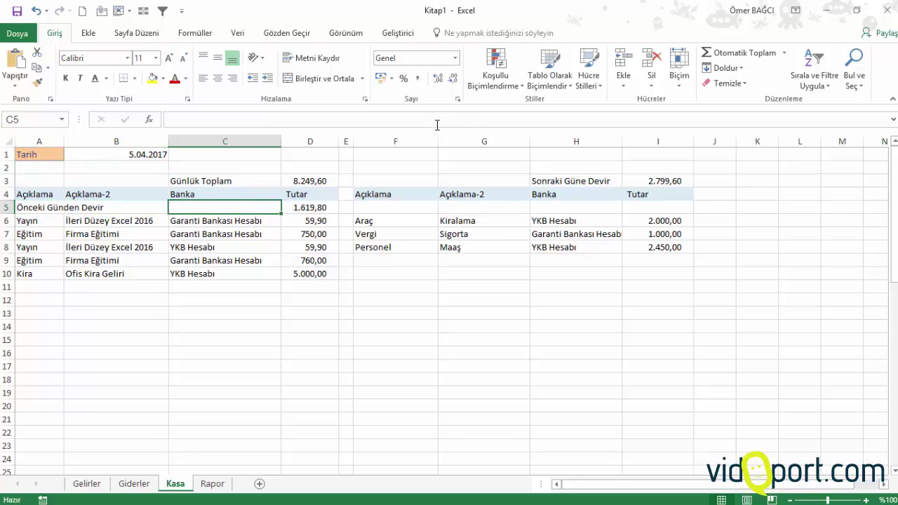
pyautogui.moveTo(439, 141); pyautogui.dragTo(426, 141)
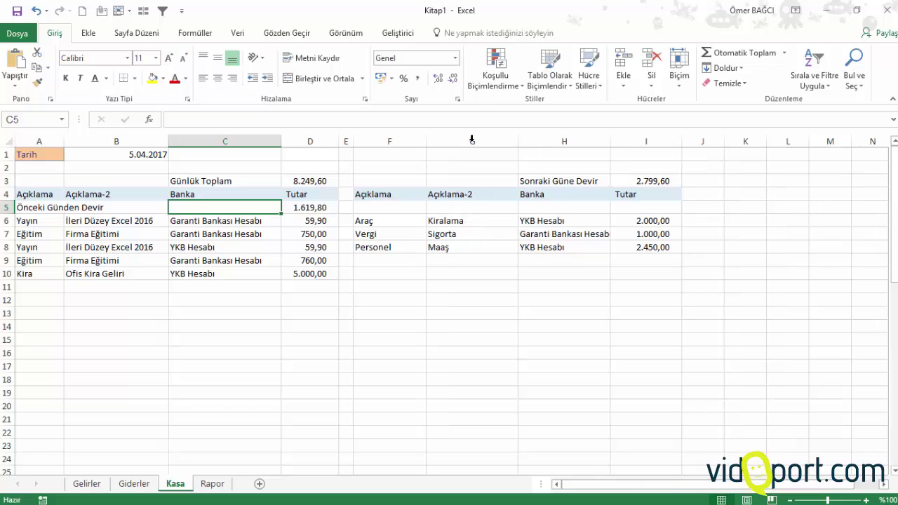
pyautogui.moveTo(518, 141); pyautogui.dragTo(500, 145)
pyautogui.click(580, 181)
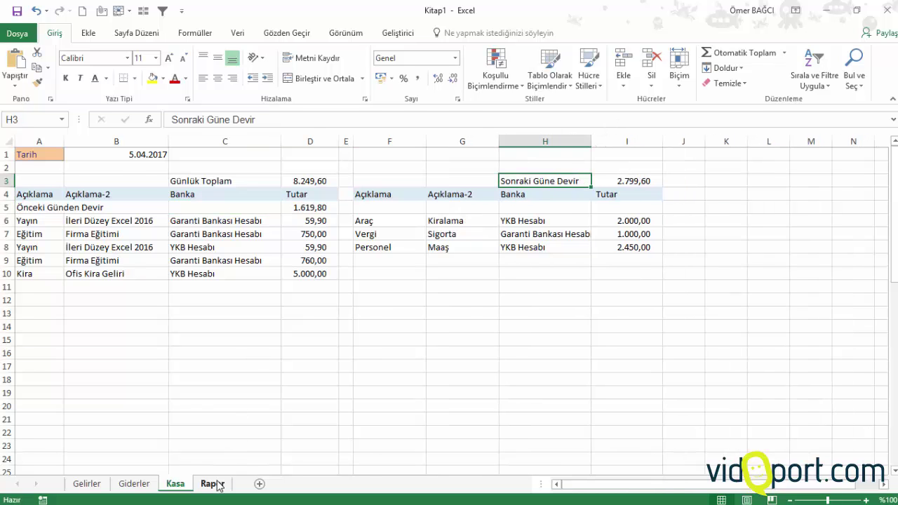
# Apply the pale yellow Not style to the Rapor headers Bankalar and Tutar (A1:B1)
pyautogui.click(212, 484)
pyautogui.moveTo(96, 157); pyautogui.dragTo(199, 219)
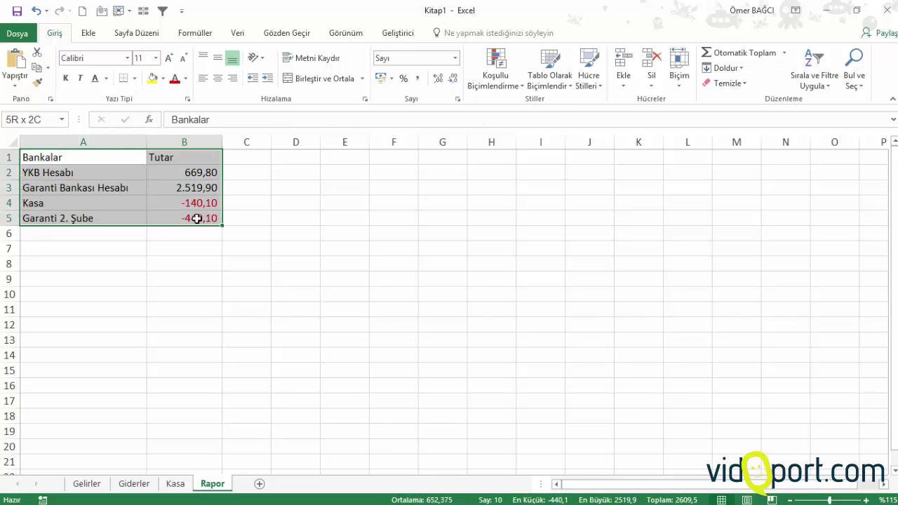
pyautogui.moveTo(117, 160); pyautogui.dragTo(210, 156)
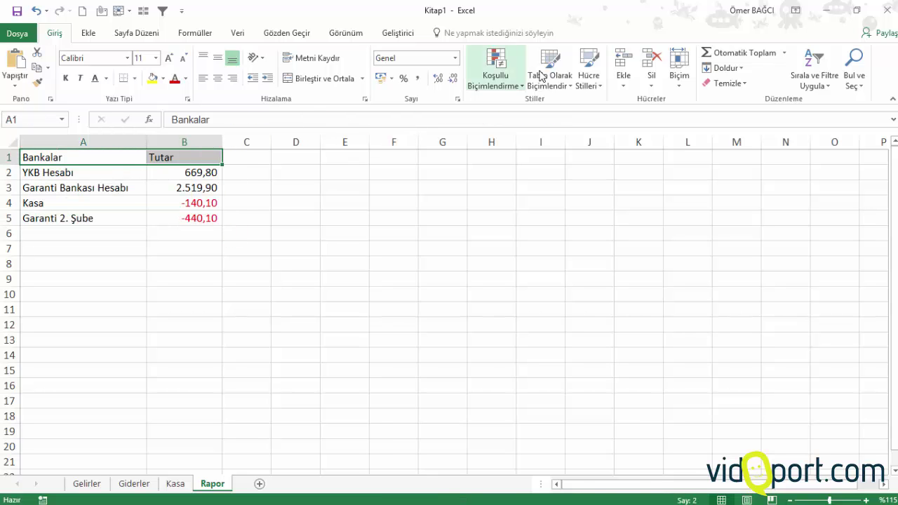
pyautogui.click(589, 70)
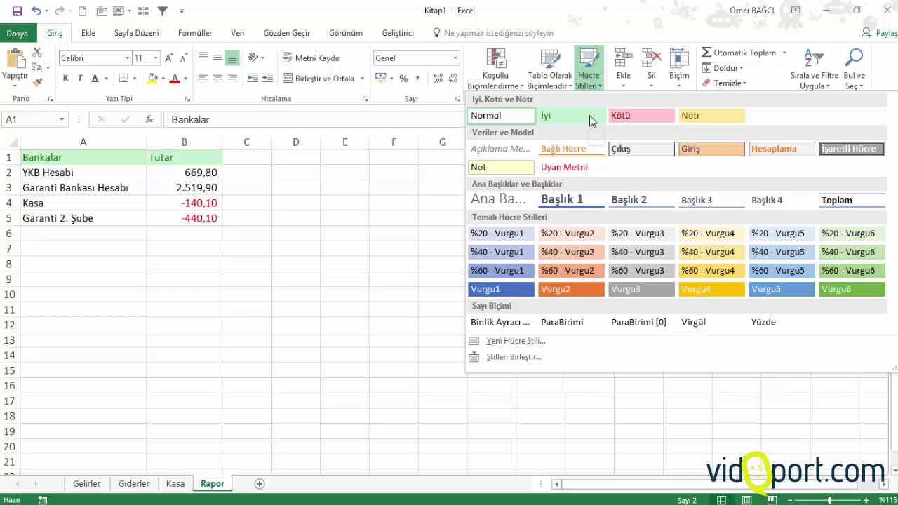
pyautogui.click(486, 167)
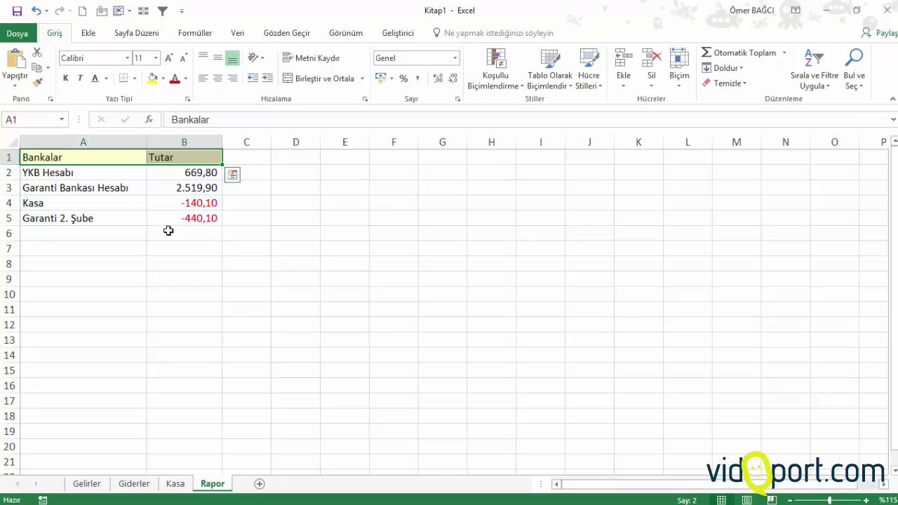
pyautogui.click(156, 223)
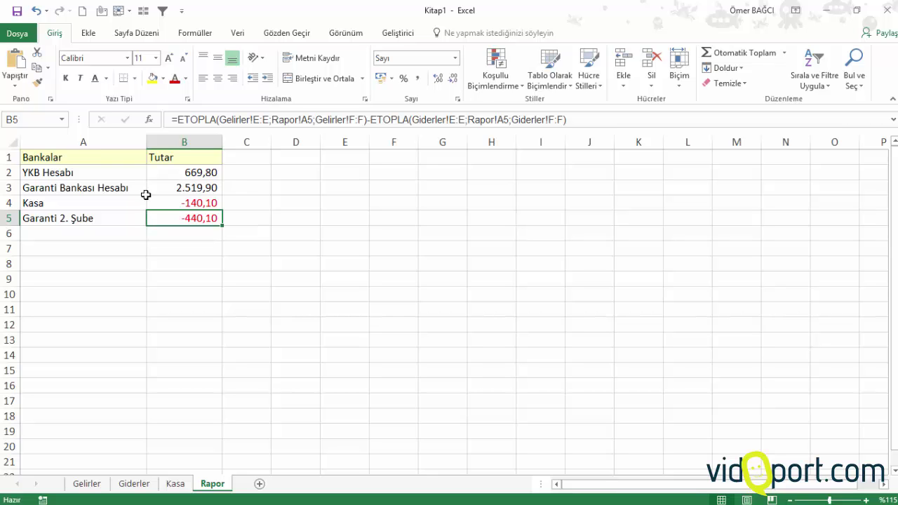
# Go through Gelirler to Giderler and review column C entries from Araç in C5 downward
pyautogui.click(87, 483)
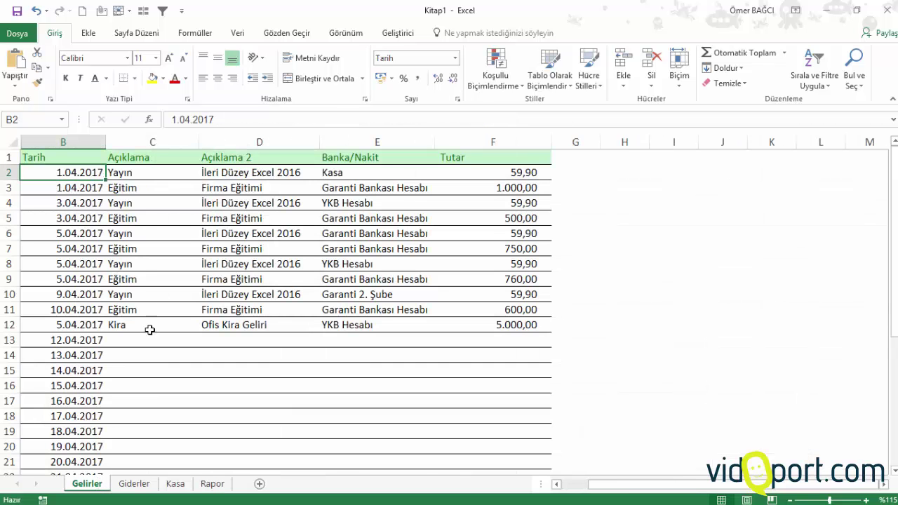
pyautogui.click(184, 232)
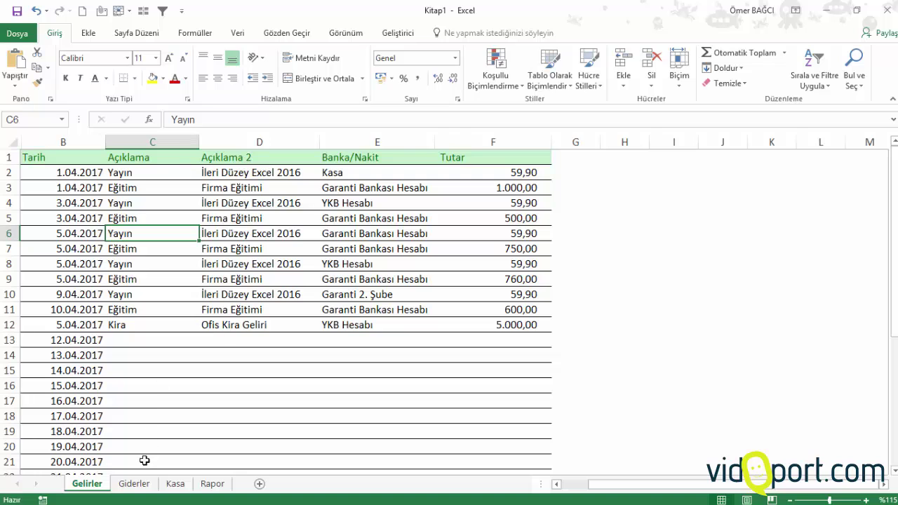
pyautogui.click(134, 484)
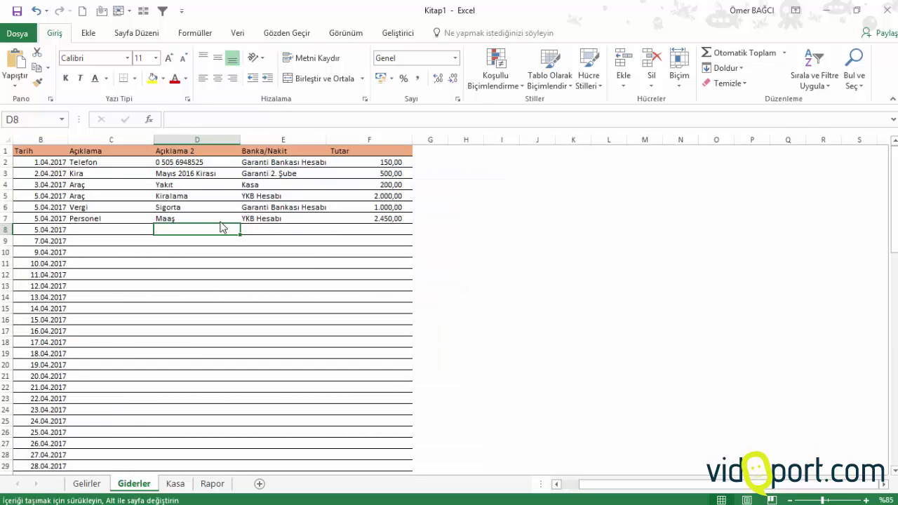
pyautogui.click(140, 196)
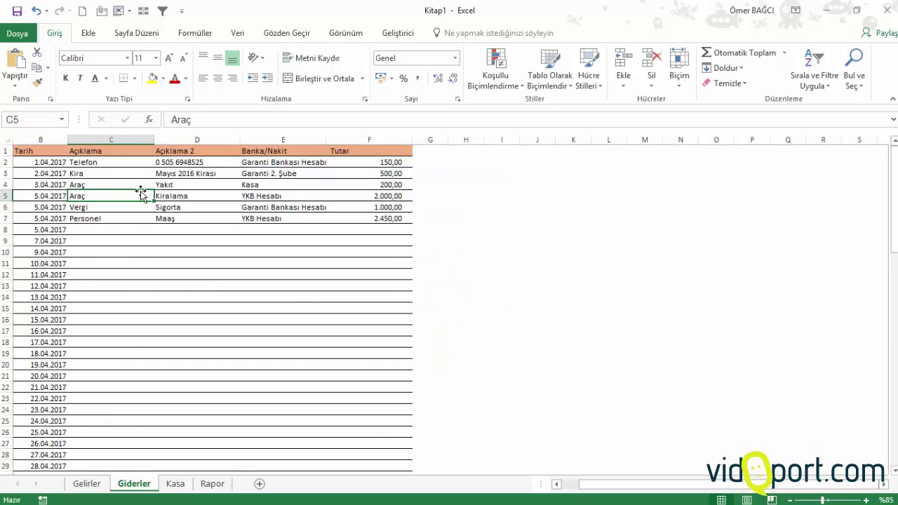
pyautogui.press('Down')
pyautogui.press('Down')
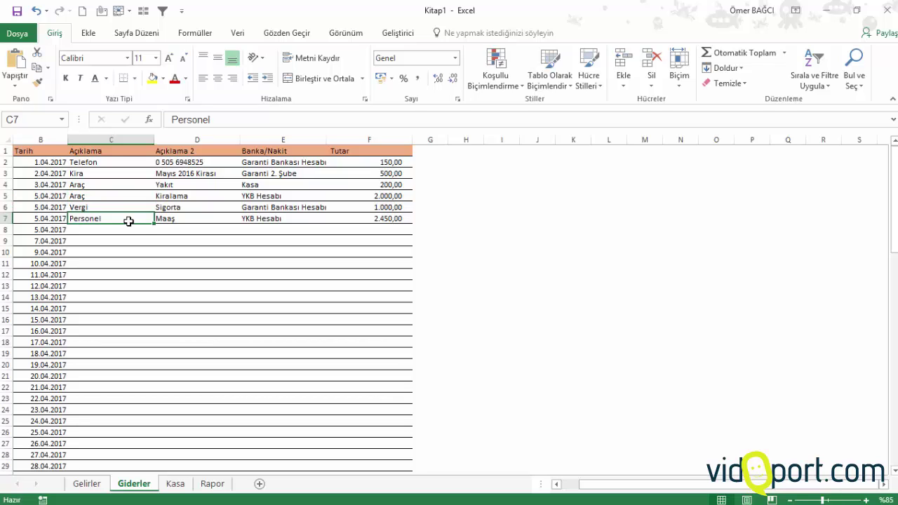
pyautogui.press('Down')
pyautogui.press('Down')
pyautogui.press('Down')
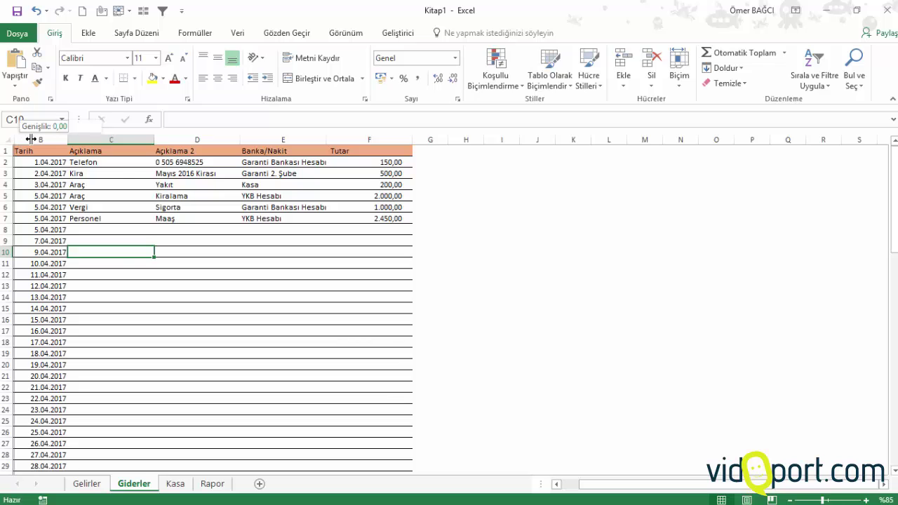
# Unhide Giderler column A, fill the A2 helper formula down to row 1007, then hide the column
pyautogui.moveTo(20, 142)
pyautogui.mouseDown()
pyautogui.moveTo(54, 142)
pyautogui.moveTo(37, 501)
pyautogui.moveTo(37, 205)
pyautogui.mouseUp()
pyautogui.click(42, 163)
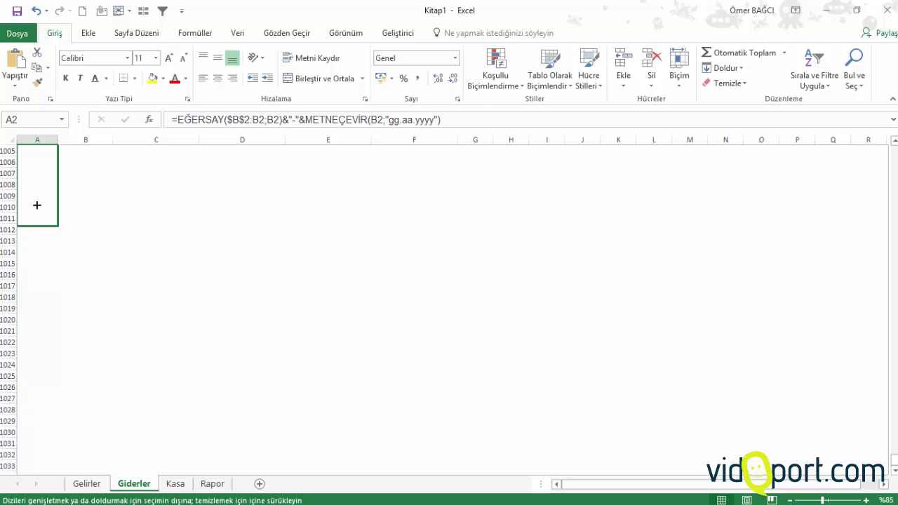
pyautogui.moveTo(37, 186); pyautogui.dragTo(38, 172)
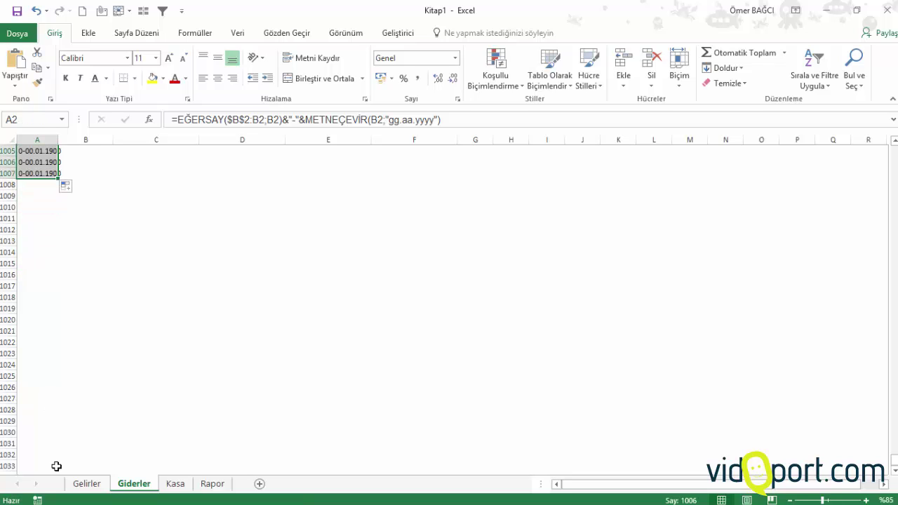
pyautogui.rightClick(33, 139)
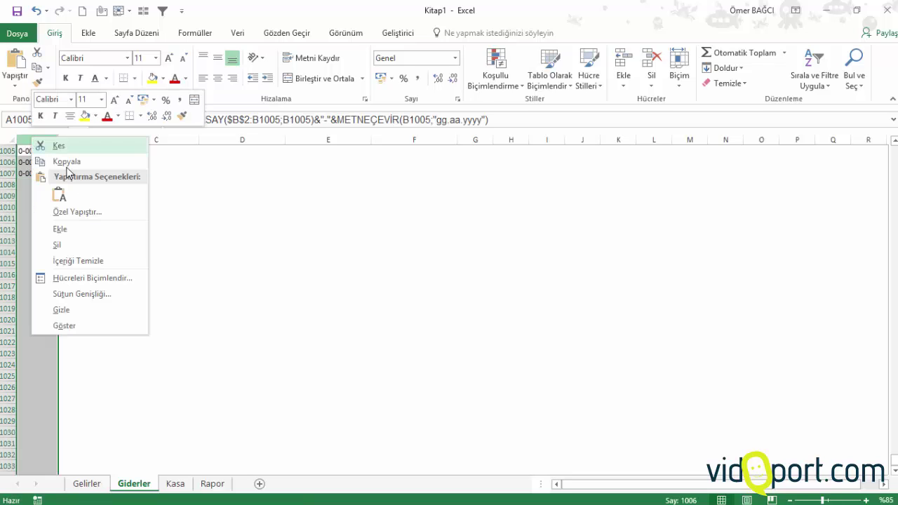
pyautogui.click(82, 310)
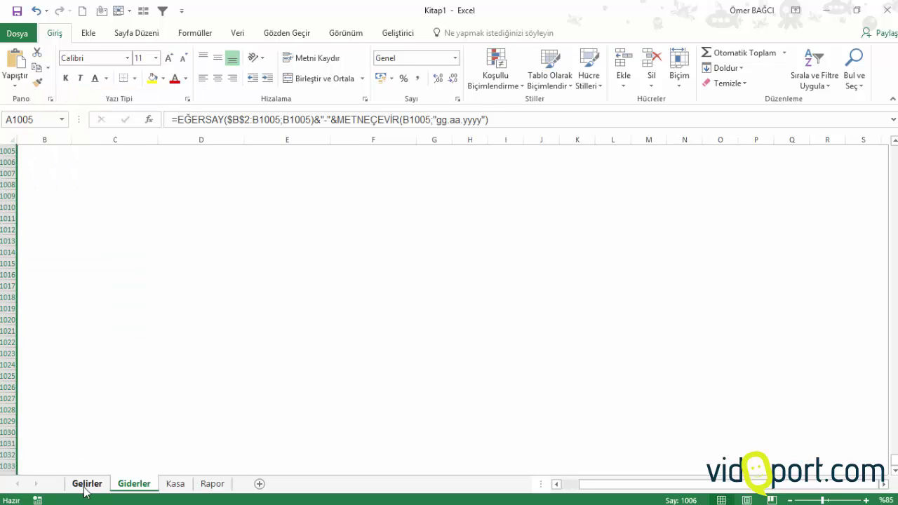
# On Gelirler, unhide column A and fill the A2 helper formula down to row 1022
pyautogui.click(84, 488)
pyautogui.moveTo(22, 140); pyautogui.dragTo(91, 140)
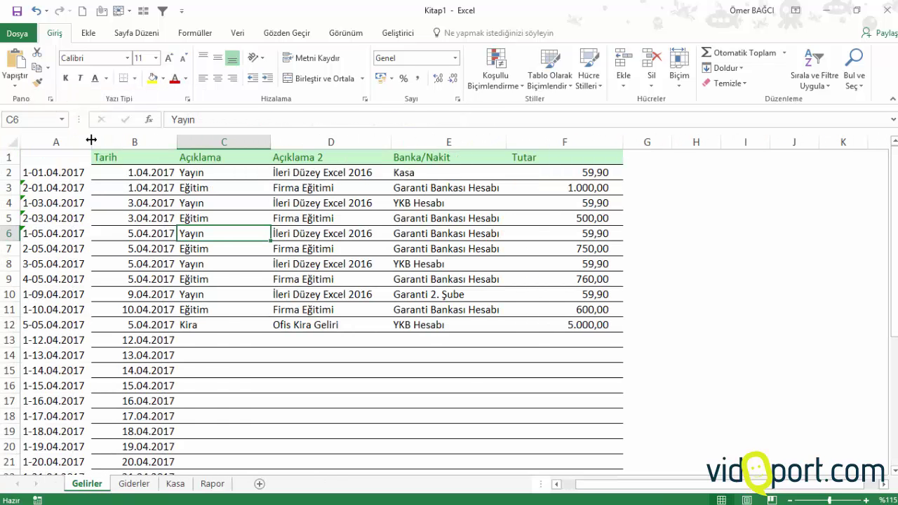
pyautogui.click(76, 172)
pyautogui.moveTo(91, 181); pyautogui.dragTo(99, 496)
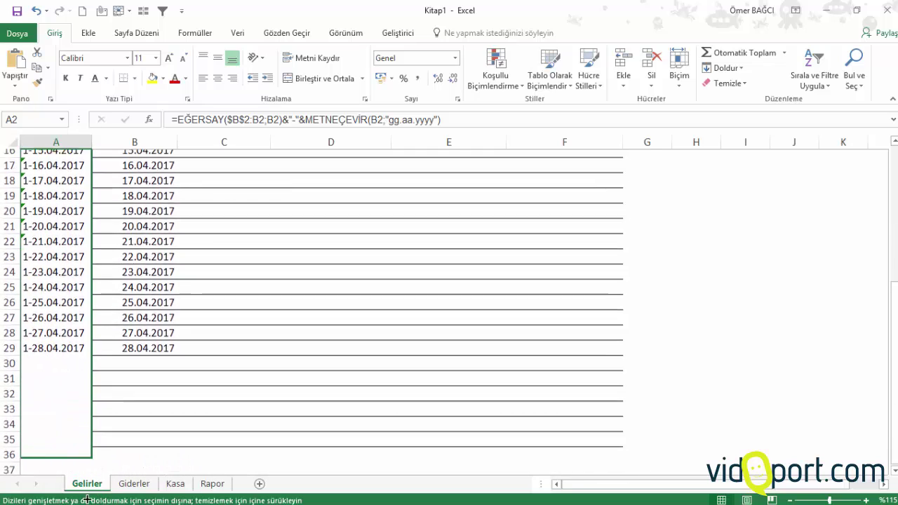
pyautogui.moveTo(99, 496)
pyautogui.mouseDown()
pyautogui.moveTo(87, 489)
pyautogui.moveTo(87, 500)
pyautogui.moveTo(85, 484)
pyautogui.moveTo(86, 500)
pyautogui.moveTo(68, 400)
pyautogui.mouseUp()
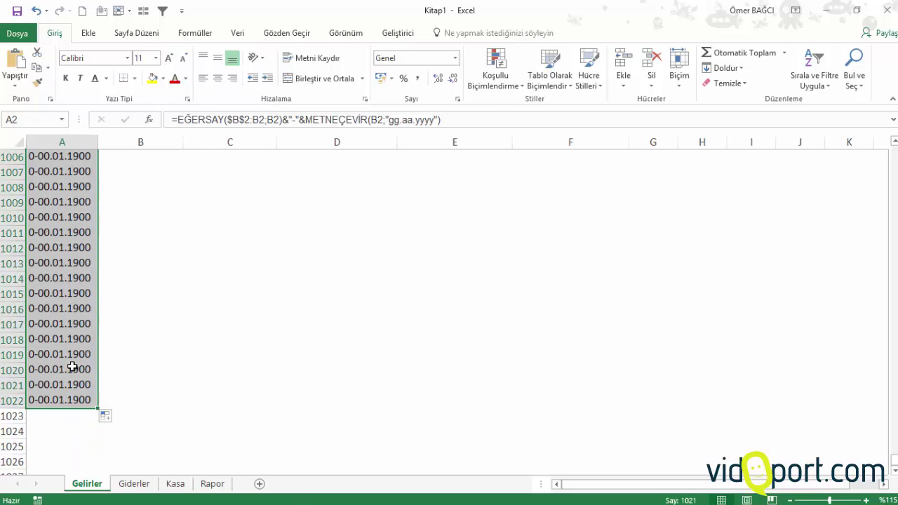
# Hide Gelirler column A again and jump from B1010 back up to the last date in column B
pyautogui.click(70, 134)
pyautogui.rightClick(70, 135)
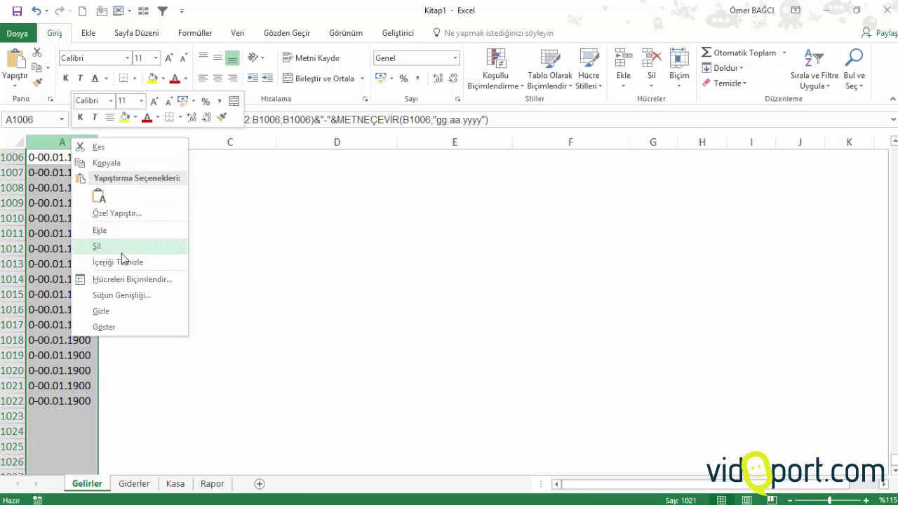
pyautogui.click(114, 311)
pyautogui.click(89, 216)
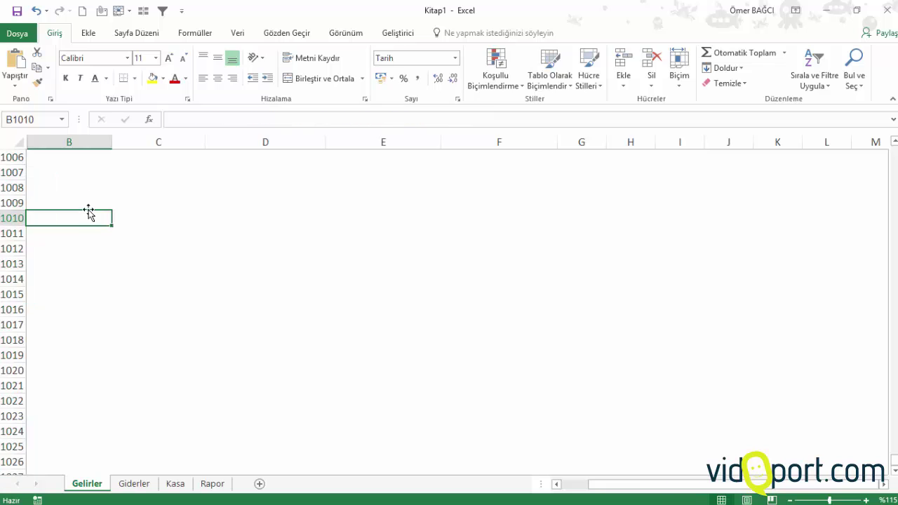
pyautogui.hotkey('ctrl', 'Up')
pyautogui.scroll(5, 136, 220)
pyautogui.scroll(4, 137, 221)
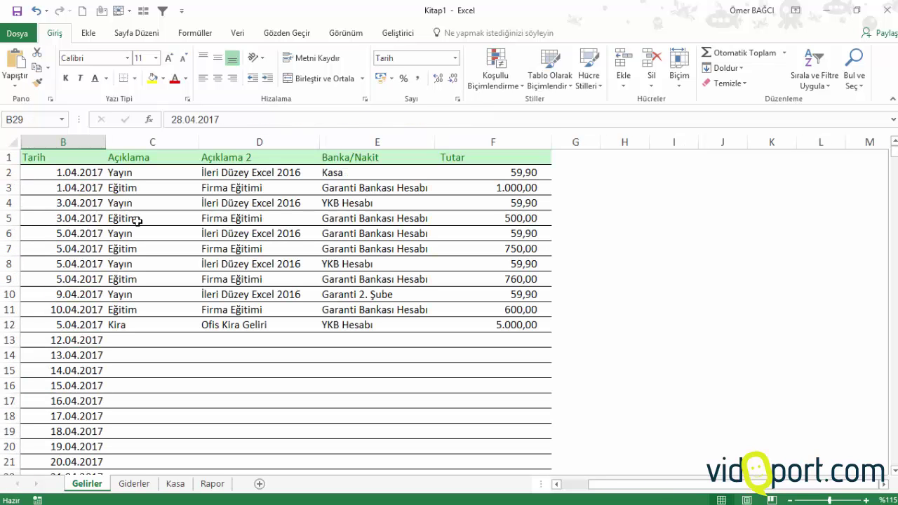
pyautogui.click(224, 217)
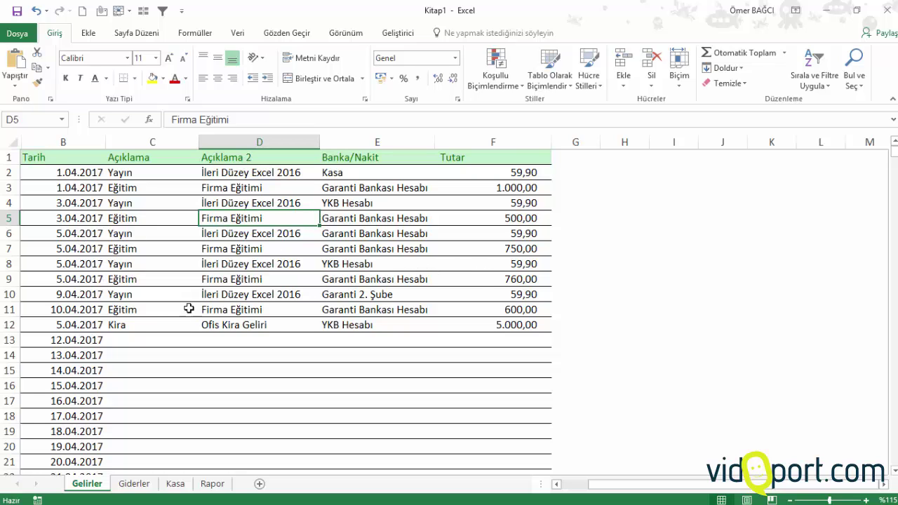
pyautogui.press('Down')
pyautogui.press('Down')
pyautogui.press('Down')
pyautogui.click(275, 203)
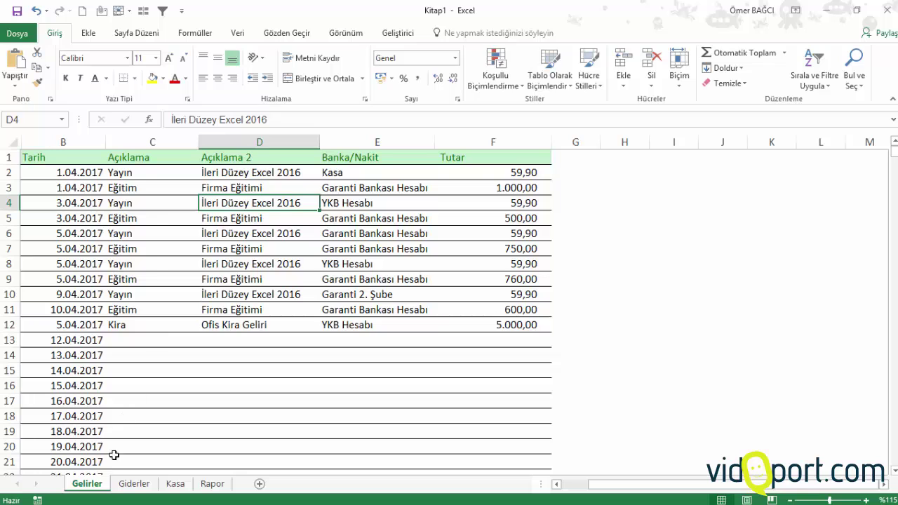
pyautogui.moveTo(139, 346); pyautogui.dragTo(491, 355)
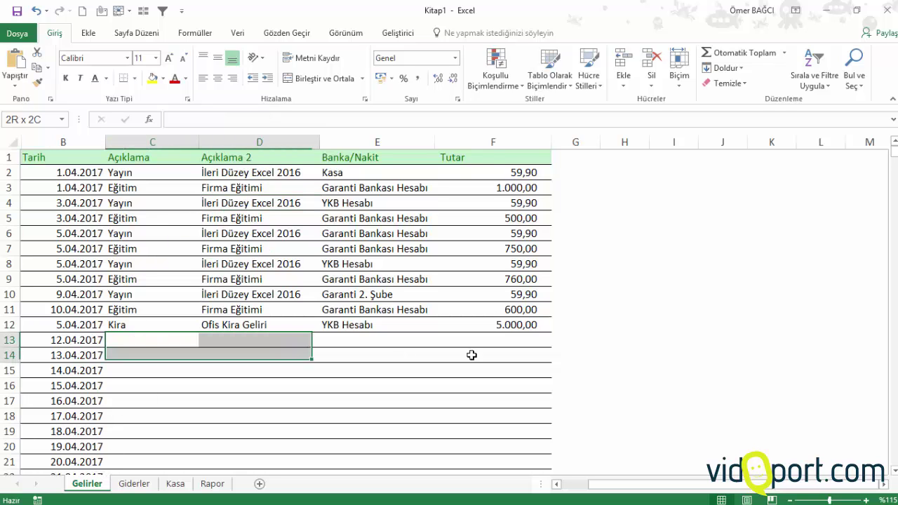
# On Giderler, jump up from C1013 to confirm the table ends at row 7's 2.450,00 Personel entry
pyautogui.click(133, 484)
pyautogui.click(136, 242)
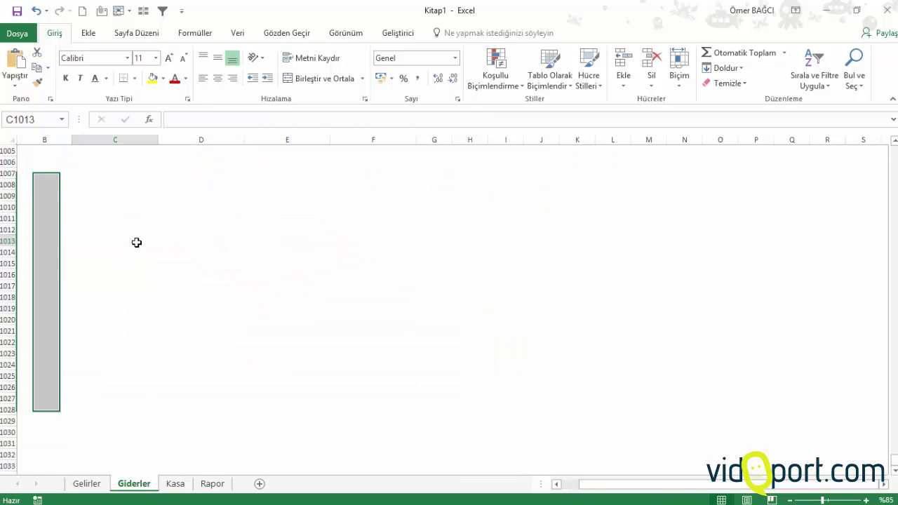
pyautogui.hotkey('ctrl', 'Up')
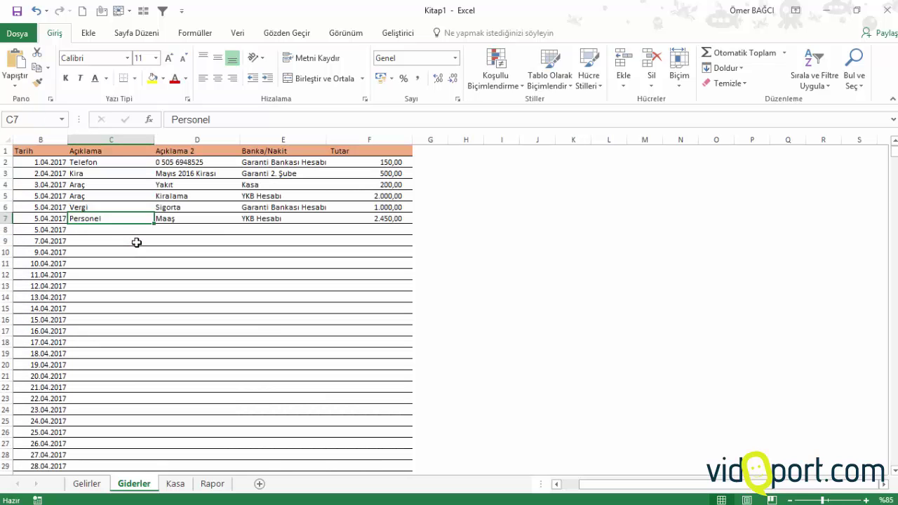
pyautogui.click(208, 283)
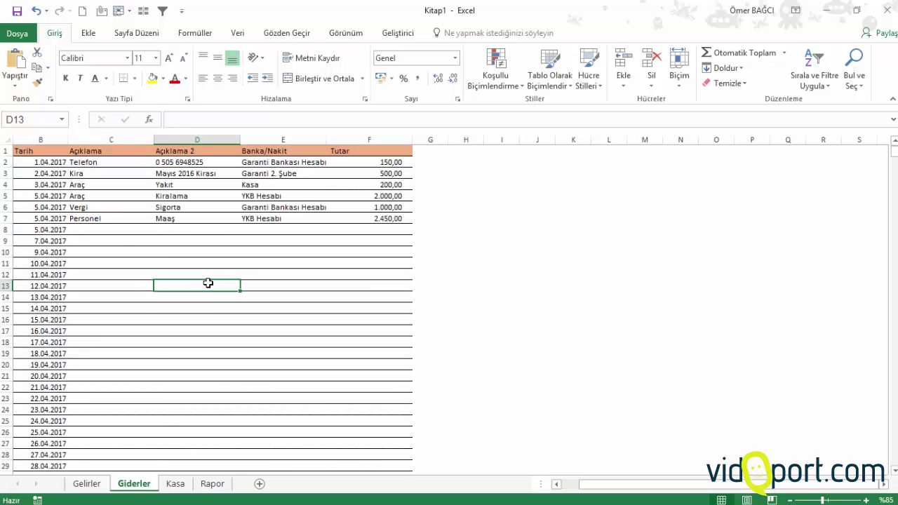
pyautogui.click(302, 199)
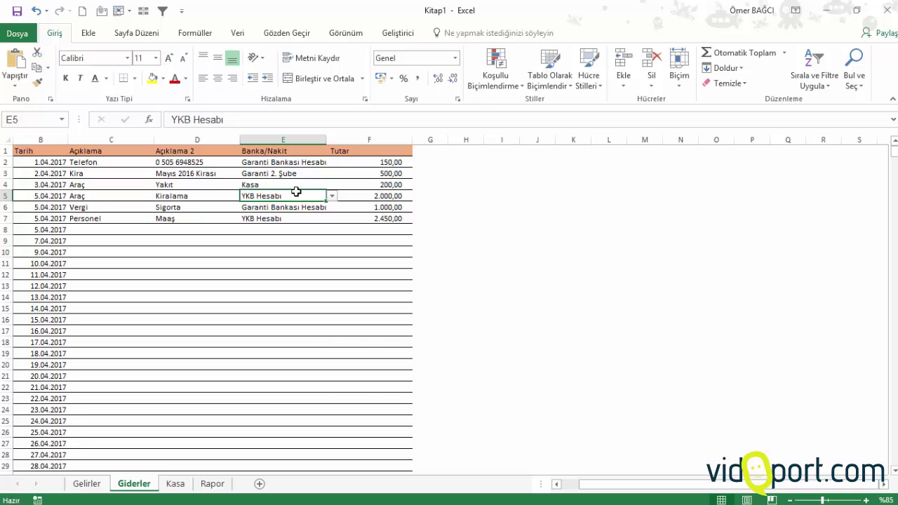
pyautogui.click(169, 228)
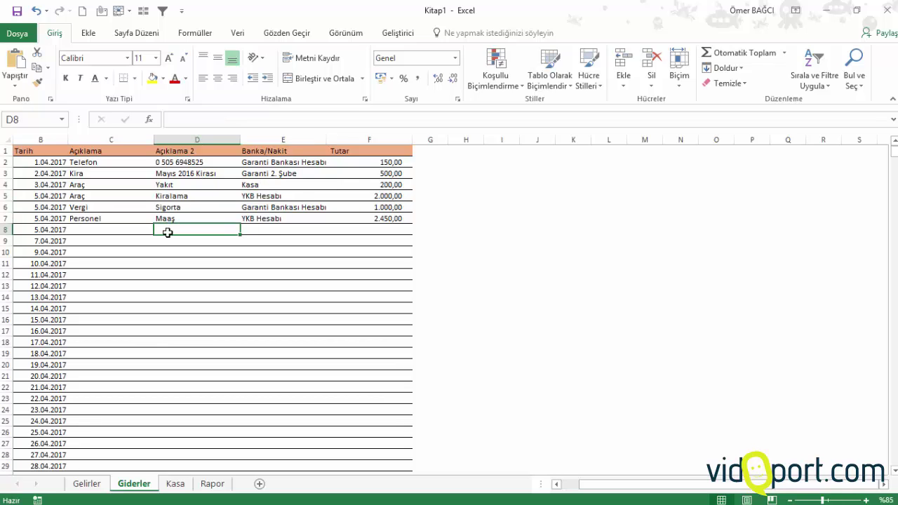